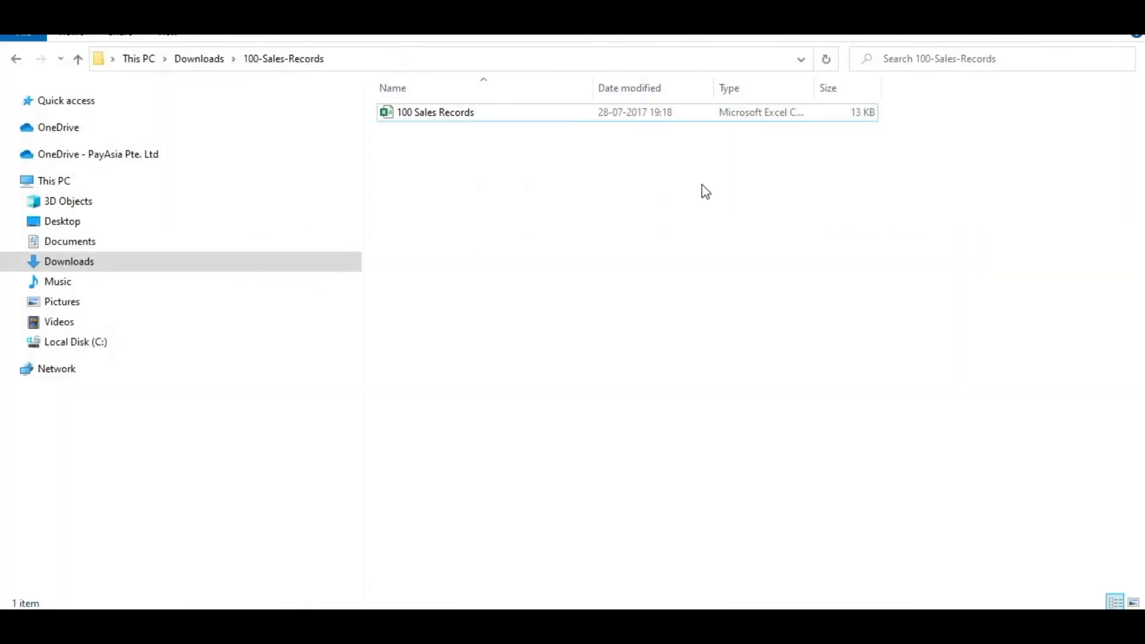
# Step: Open the 100 Sales Records CSV file from the 100-Sales-Records folder in Notepad++
pyautogui.click(563, 223)
pyautogui.click(453, 112)
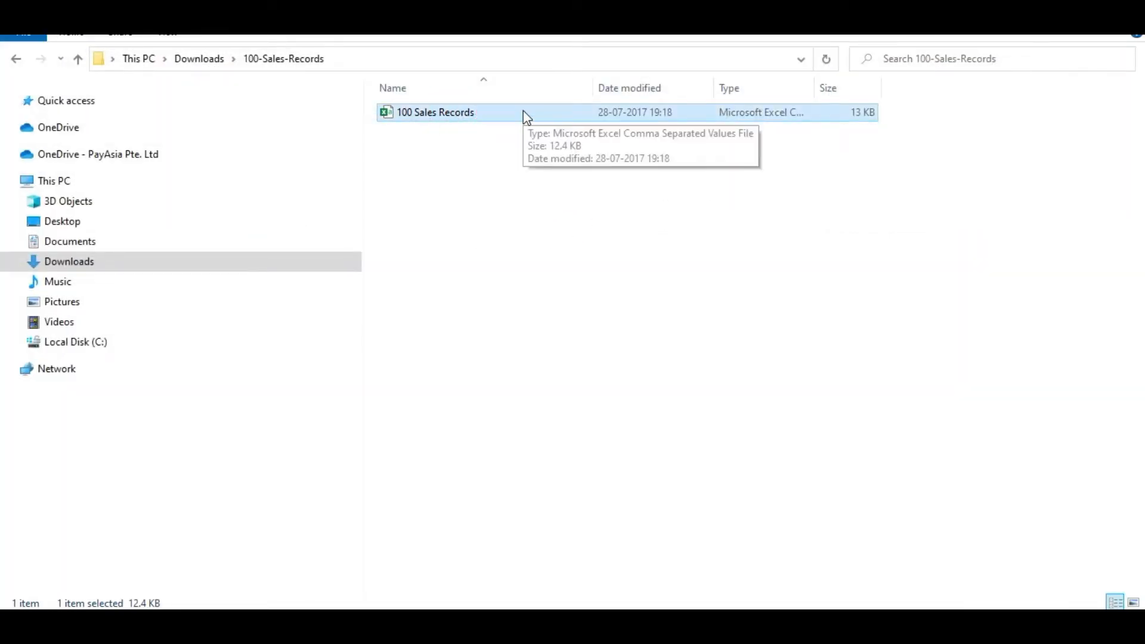
pyautogui.rightClick(455, 116)
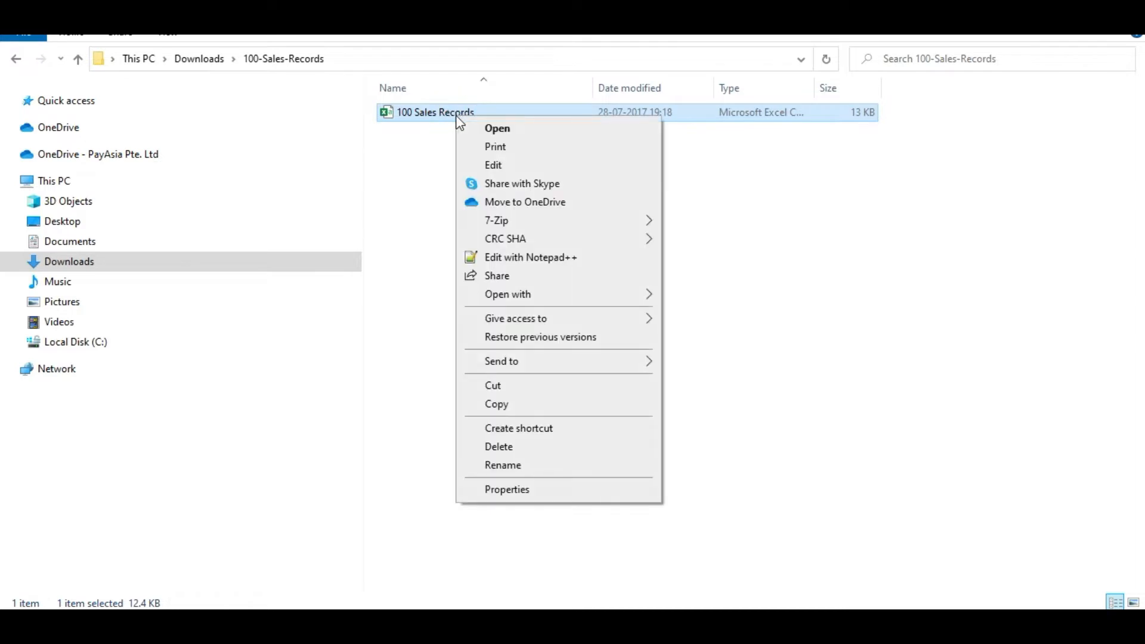
pyautogui.click(521, 259)
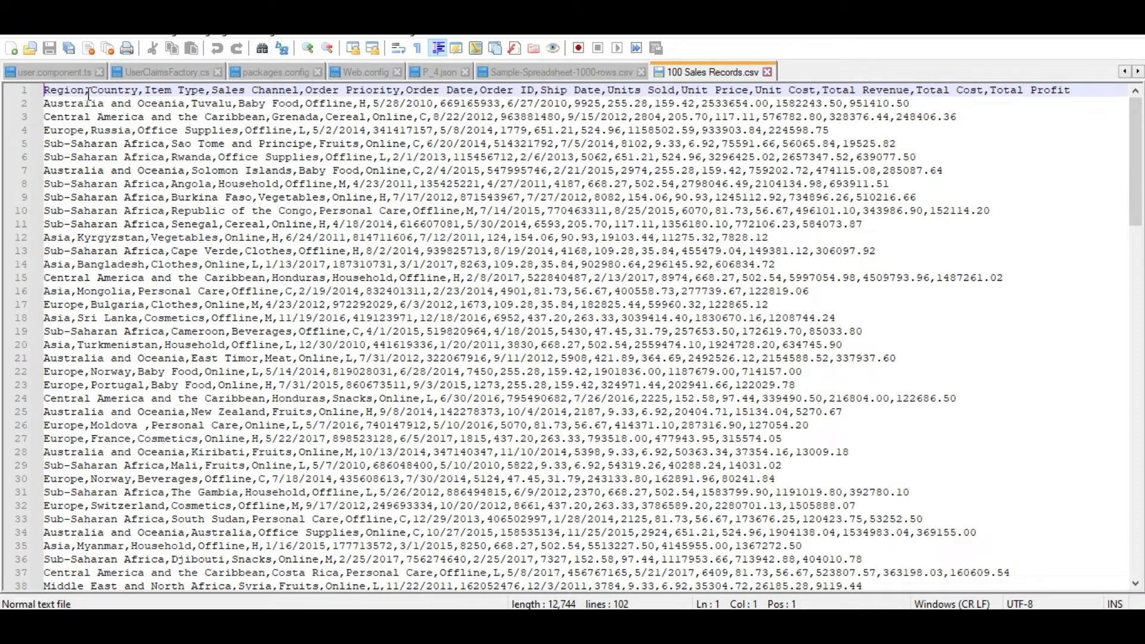
# Step: Examine the comma-separated header fields, from Region through Sales Channel, and return to the 100-Sales-Records folder
pyautogui.doubleClick(69, 90)
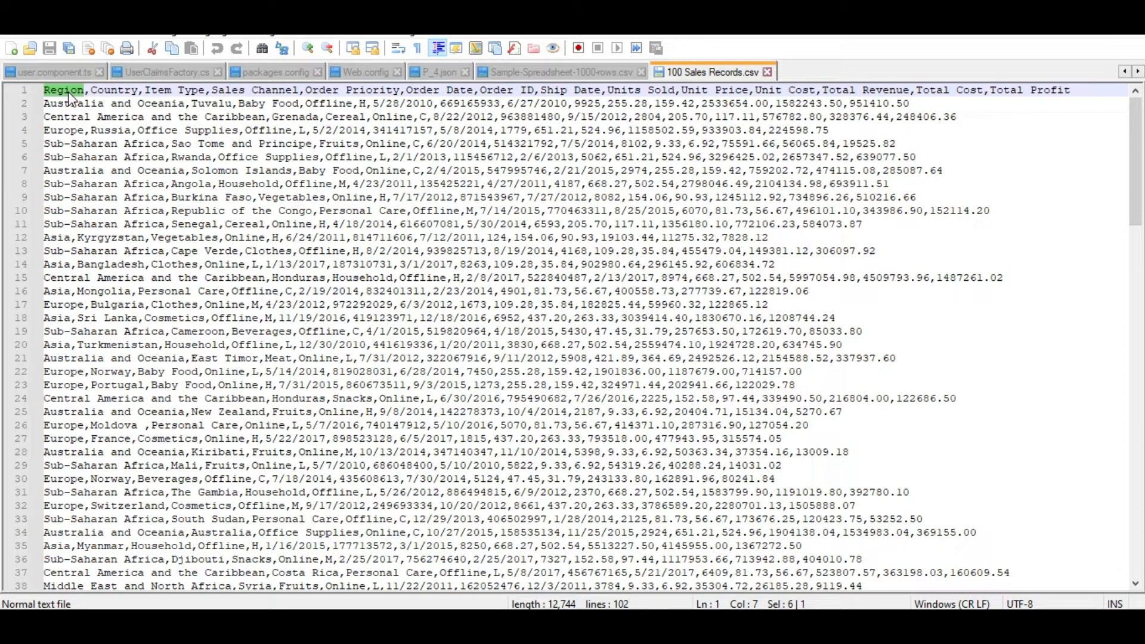
pyautogui.moveTo(95, 90); pyautogui.dragTo(299, 90)
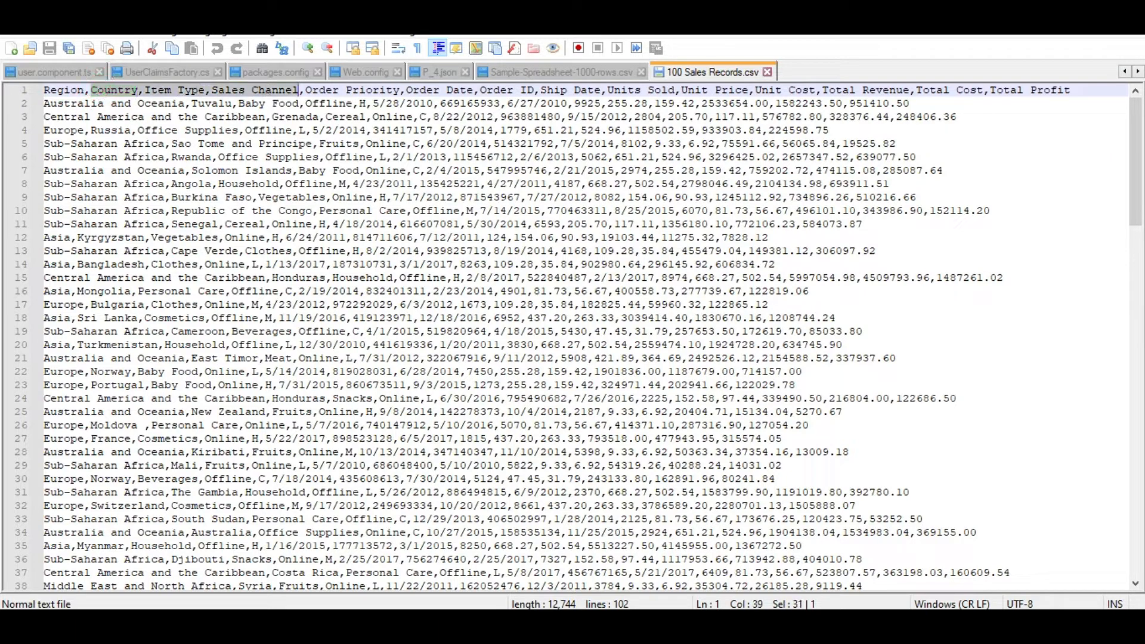
pyautogui.click(898, 234)
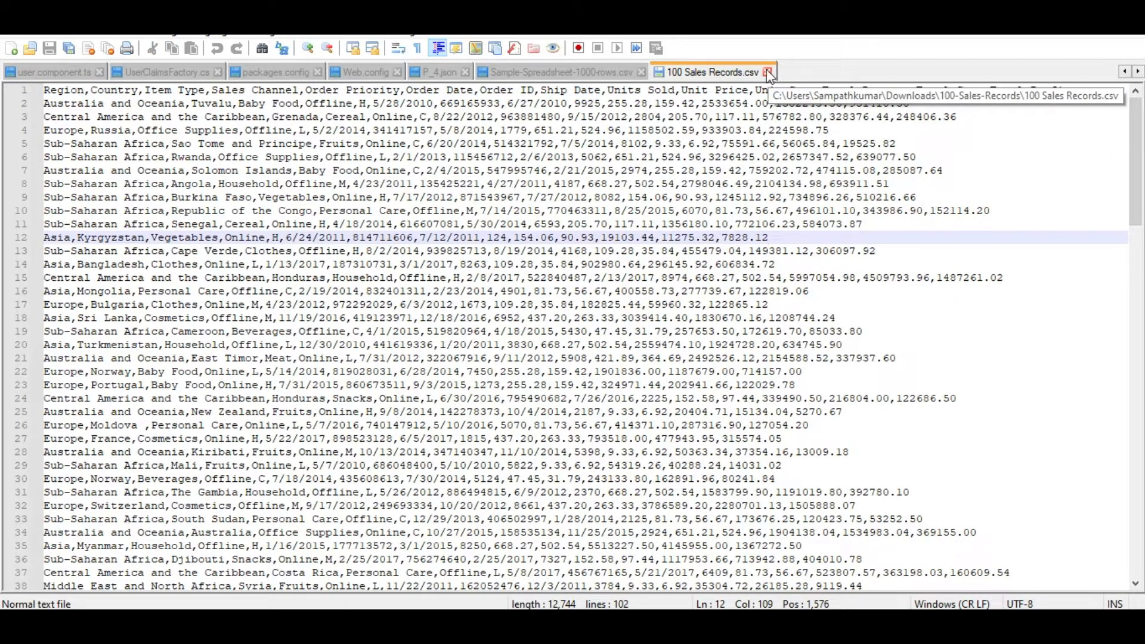
pyautogui.click(1053, 25)
pyautogui.click(714, 201)
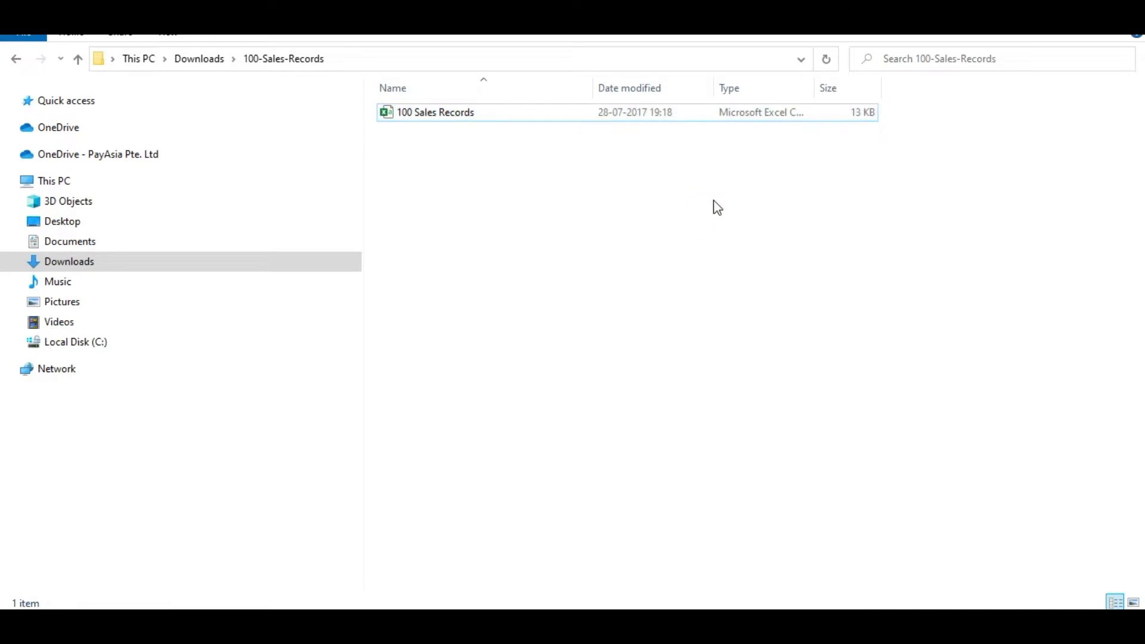
pyautogui.click(466, 118)
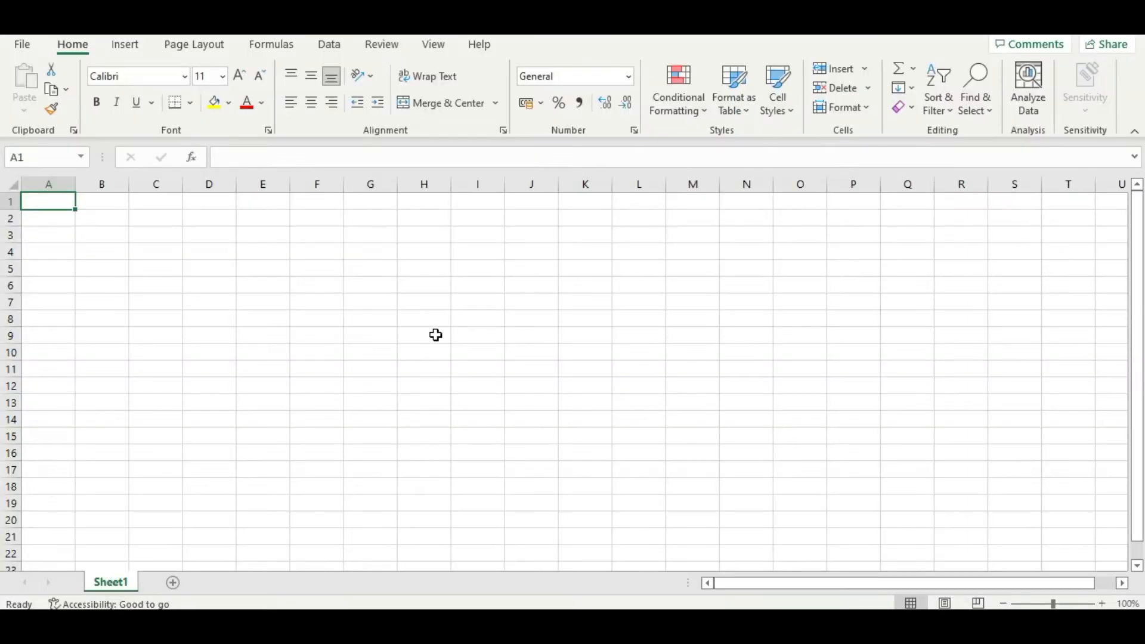
# Step: In Excel, start a Text/CSV import of 100 Sales Records.csv from the Downloads\100-Sales-Records folder
pyautogui.click(435, 335)
pyautogui.click(394, 269)
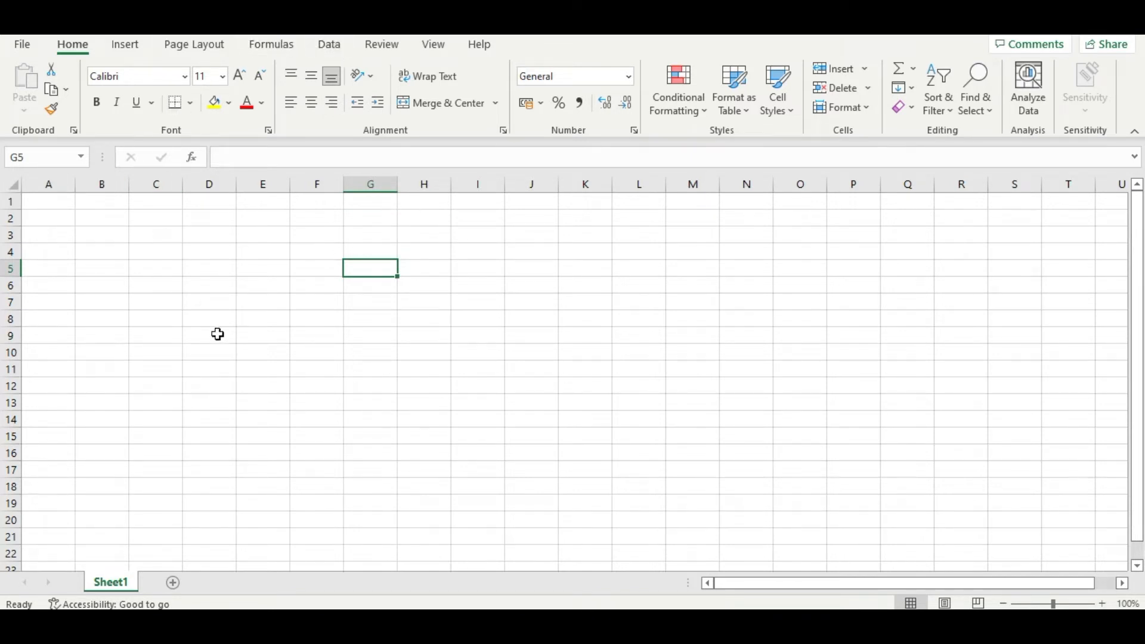
pyautogui.click(331, 48)
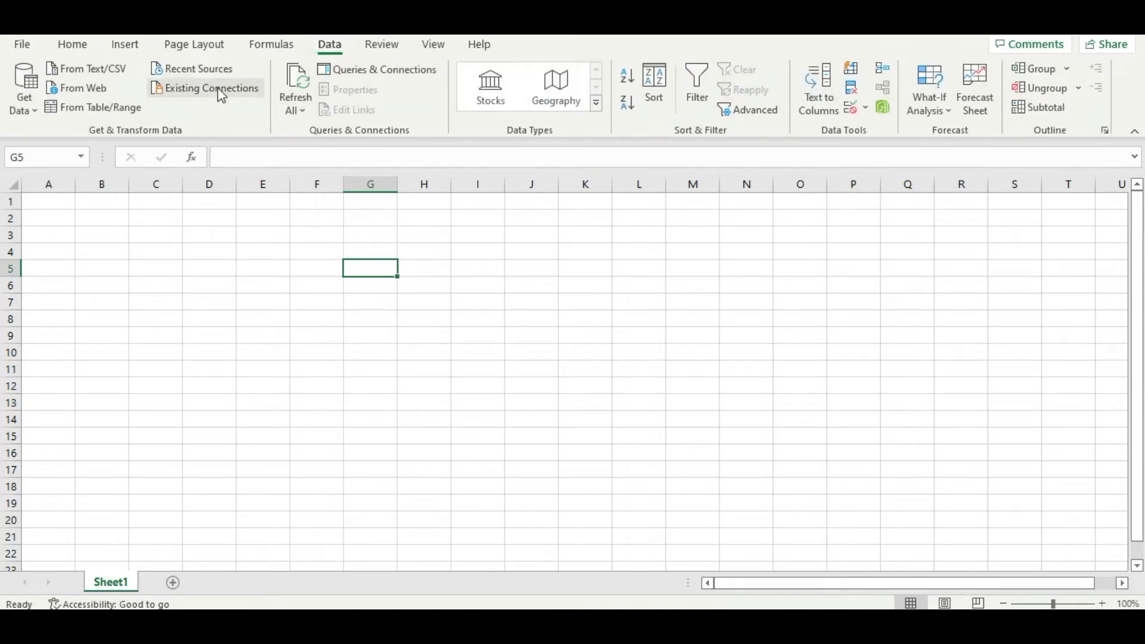
pyautogui.click(106, 68)
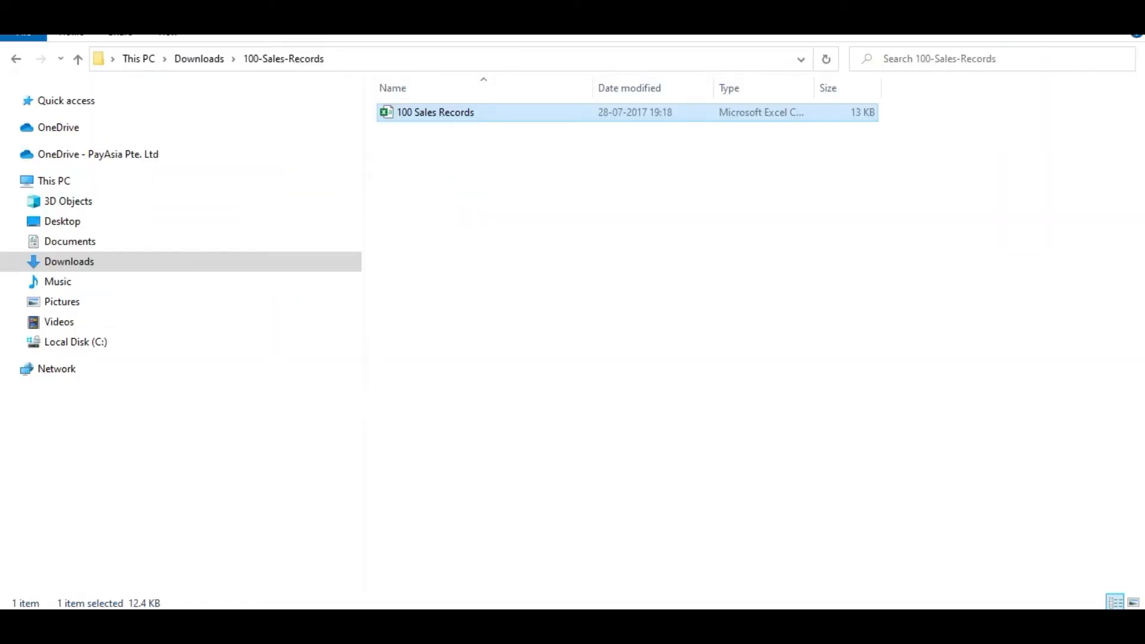
pyautogui.click(358, 59)
pyautogui.hotkey('ctrl', 'c')
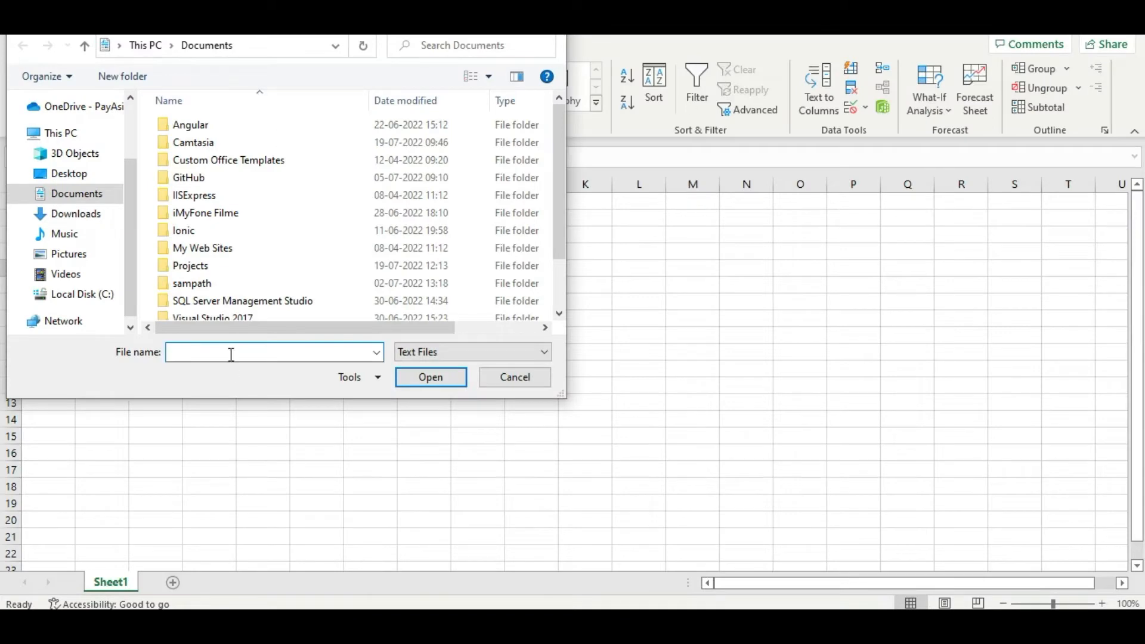
pyautogui.click(230, 352)
pyautogui.hotkey('ctrl', 'v')
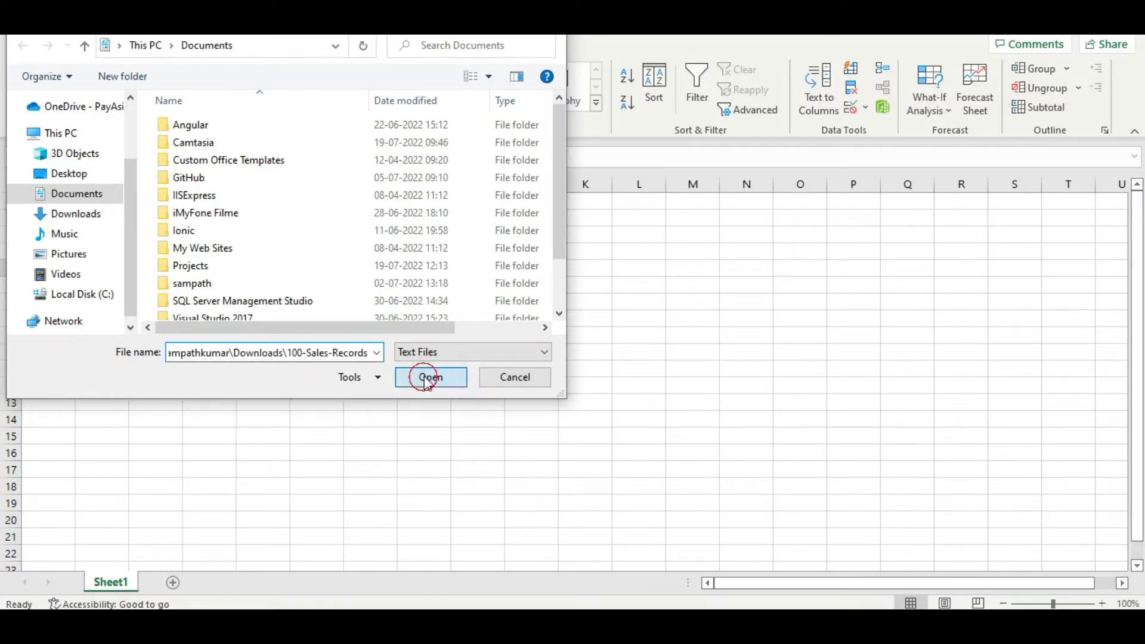
pyautogui.click(427, 383)
pyautogui.doubleClick(215, 131)
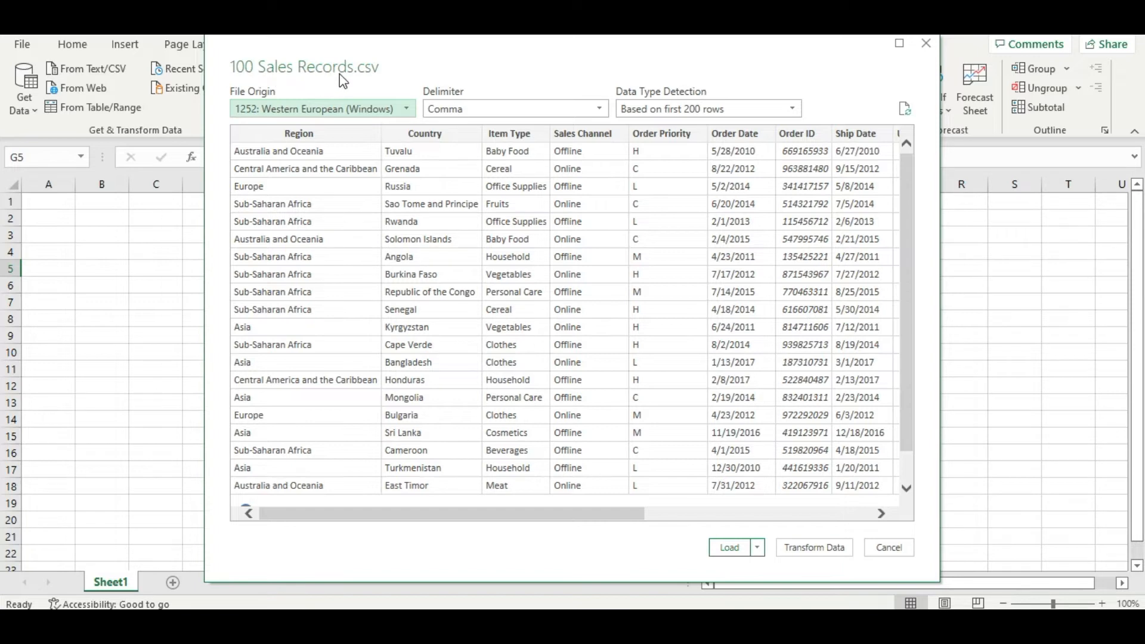
# Step: Review the available delimiters and look through all columns in the import preview of the CSV data
pyautogui.click(478, 108)
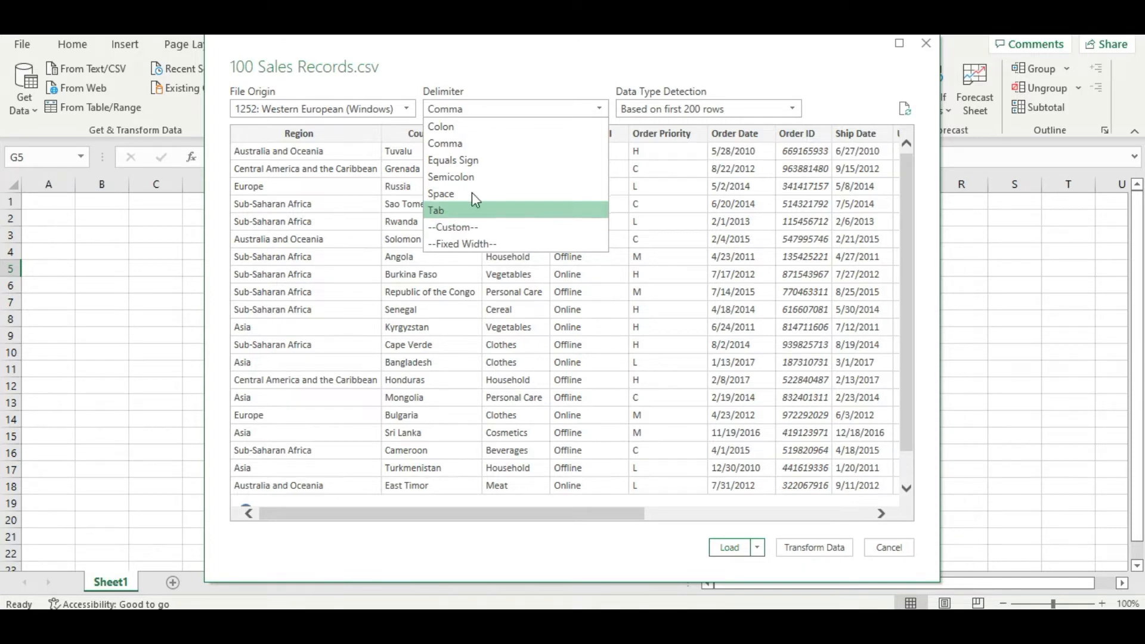
pyautogui.click(462, 94)
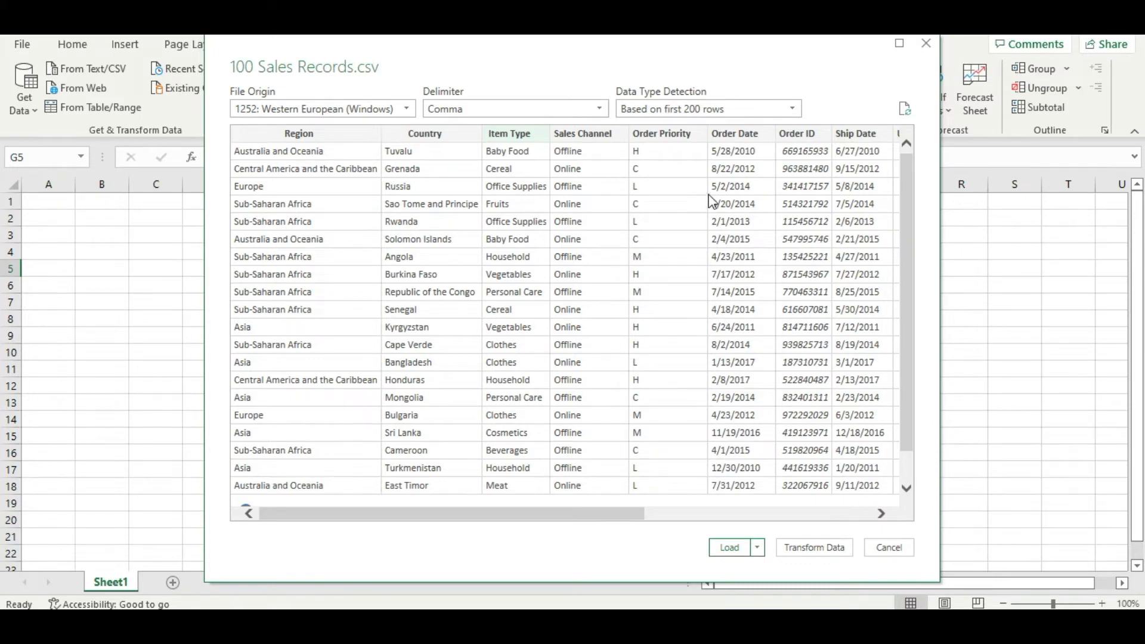
pyautogui.moveTo(583, 516); pyautogui.dragTo(767, 519)
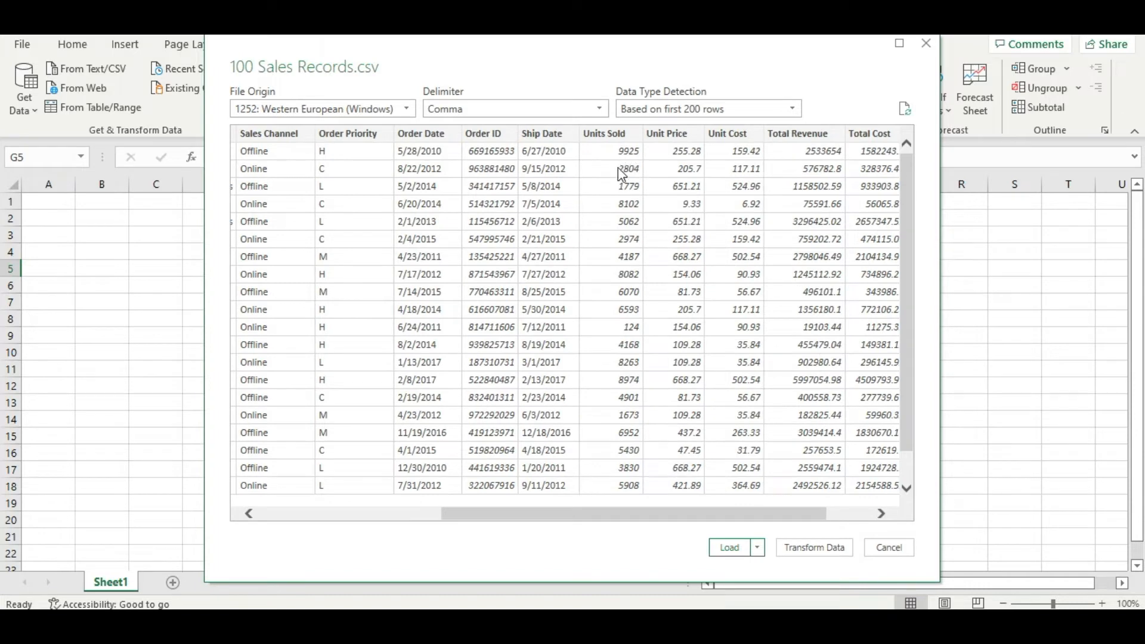
pyautogui.click(602, 513)
pyautogui.moveTo(602, 513); pyautogui.dragTo(420, 514)
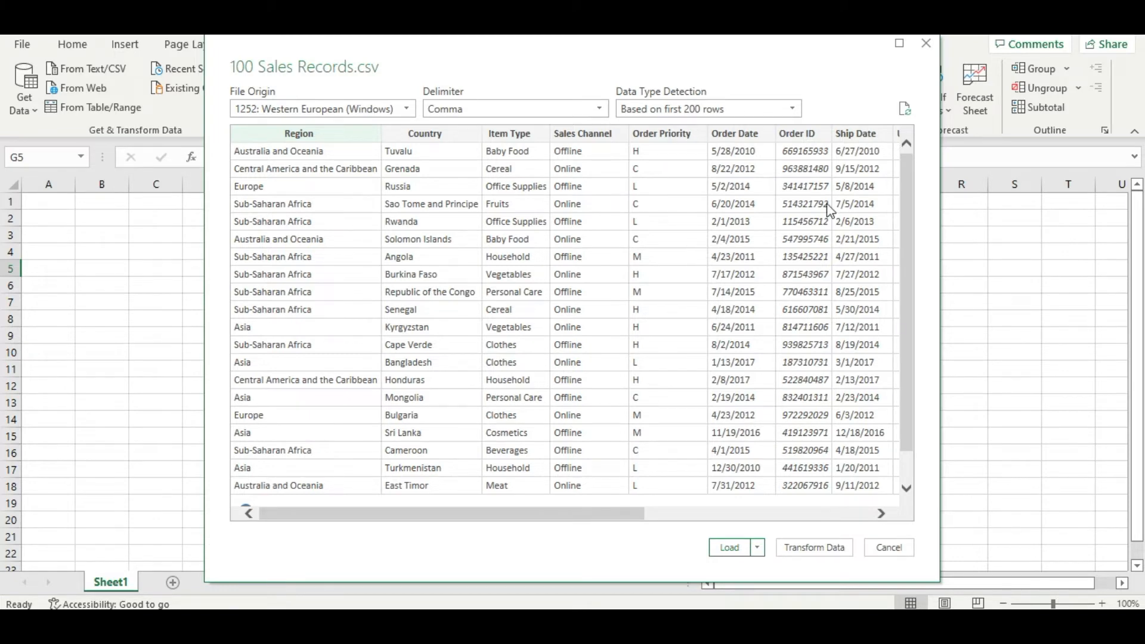
pyautogui.moveTo(623, 514); pyautogui.dragTo(756, 515)
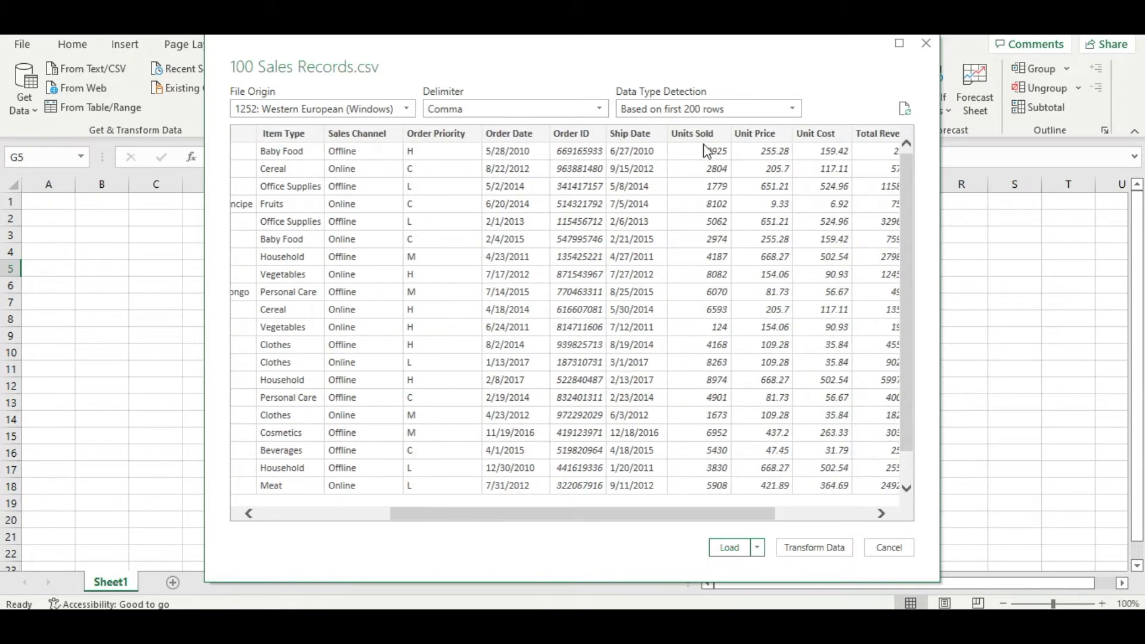
# Step: Bring the CSV data into the Power Query Editor and keep only the Region and Units Sold columns
pyautogui.click(809, 554)
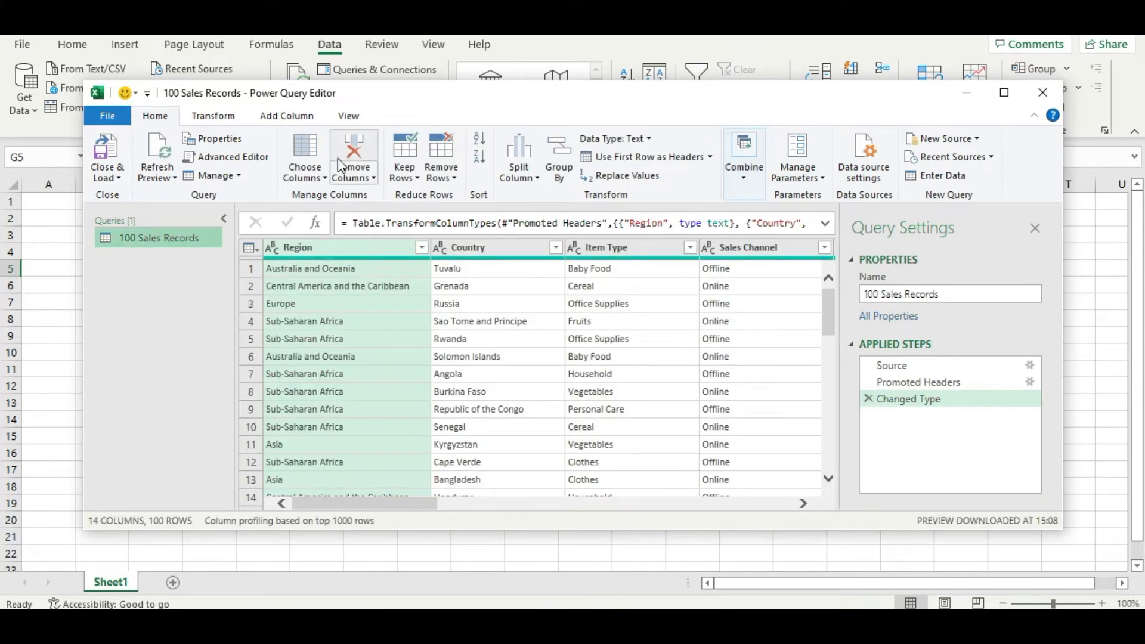
pyautogui.click(304, 178)
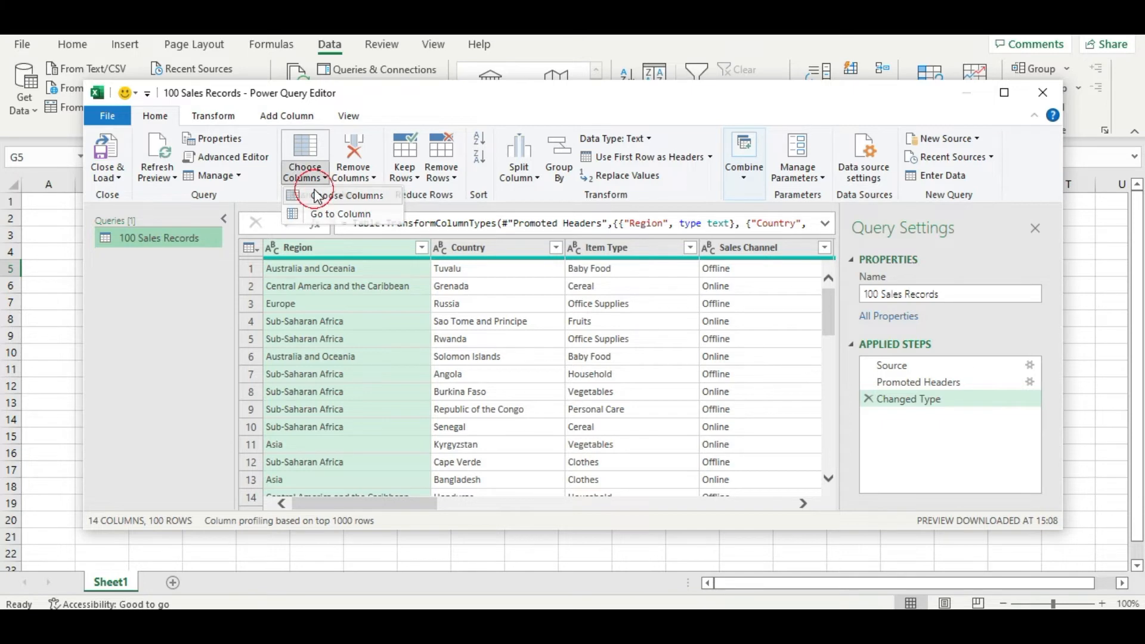
pyautogui.click(322, 196)
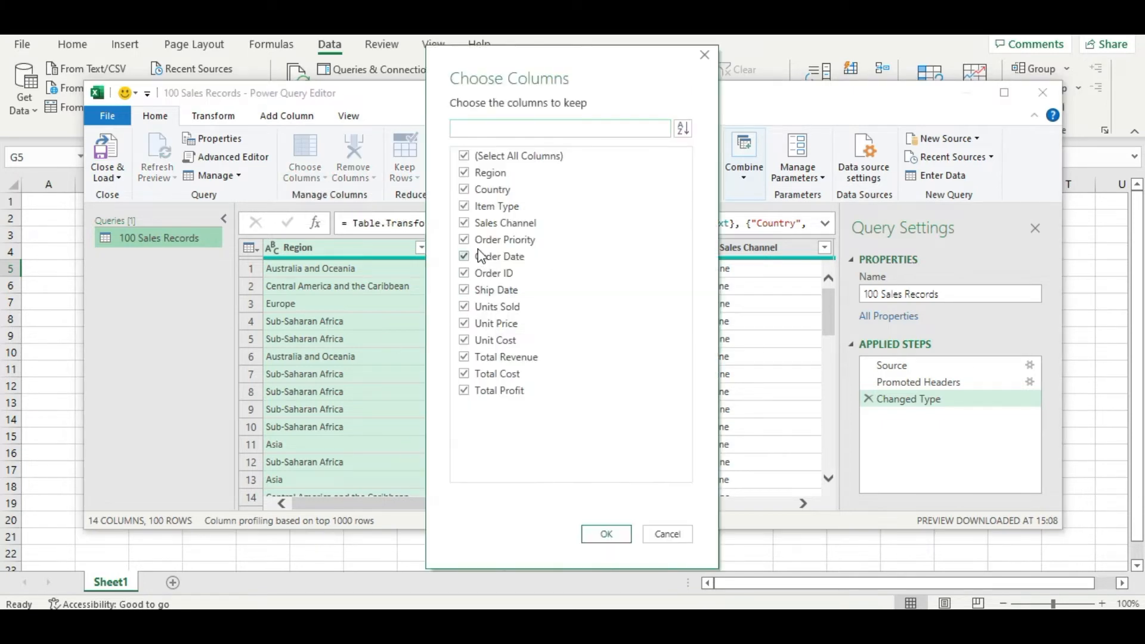
pyautogui.click(489, 155)
pyautogui.click(484, 172)
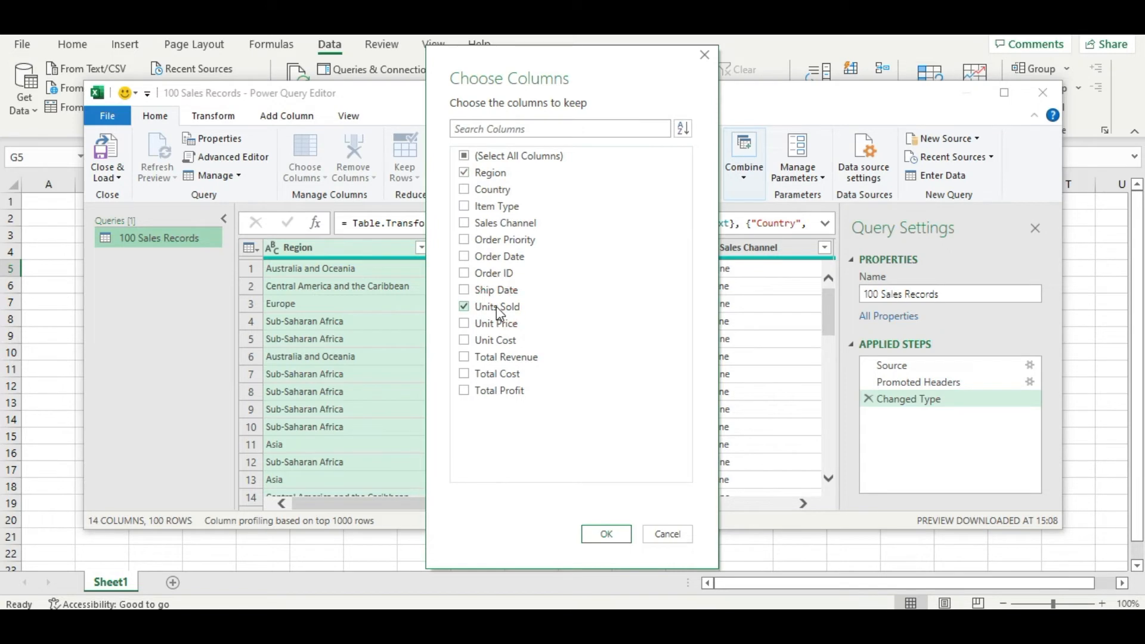
pyautogui.click(619, 535)
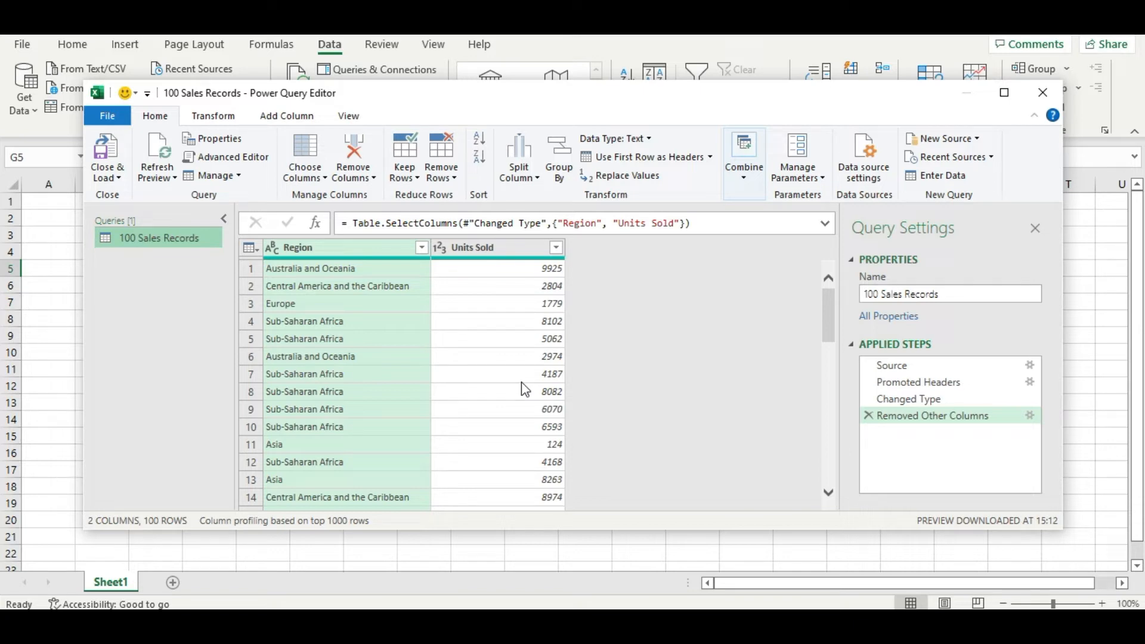
# Step: Set up a Group By on Region with the Sum operation on the Units Sold column
pyautogui.click(344, 274)
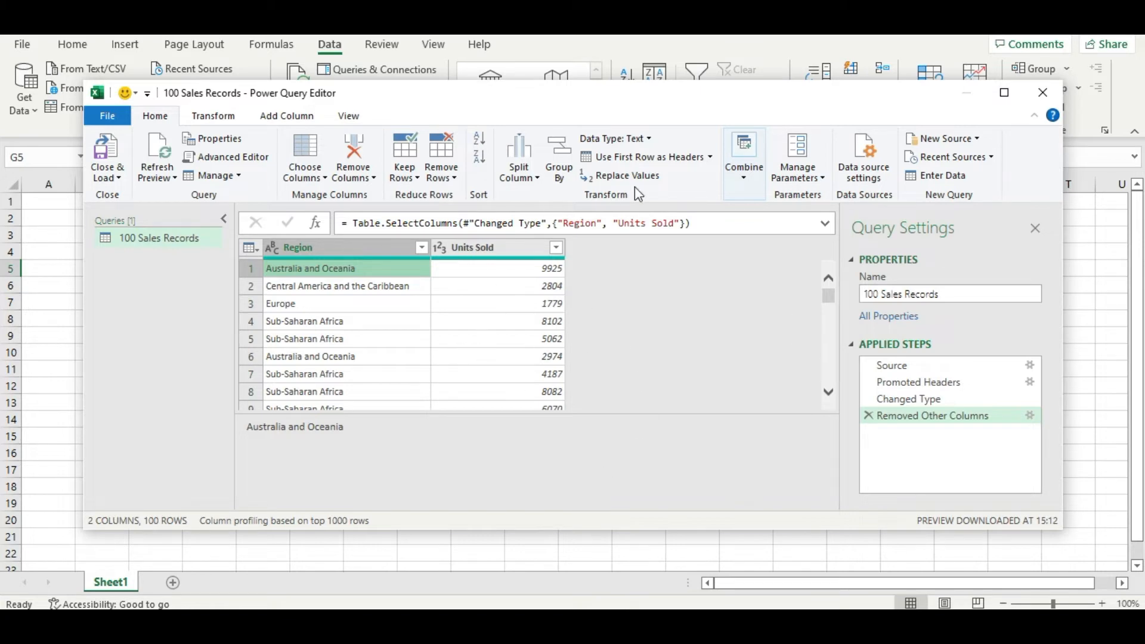
pyautogui.click(569, 173)
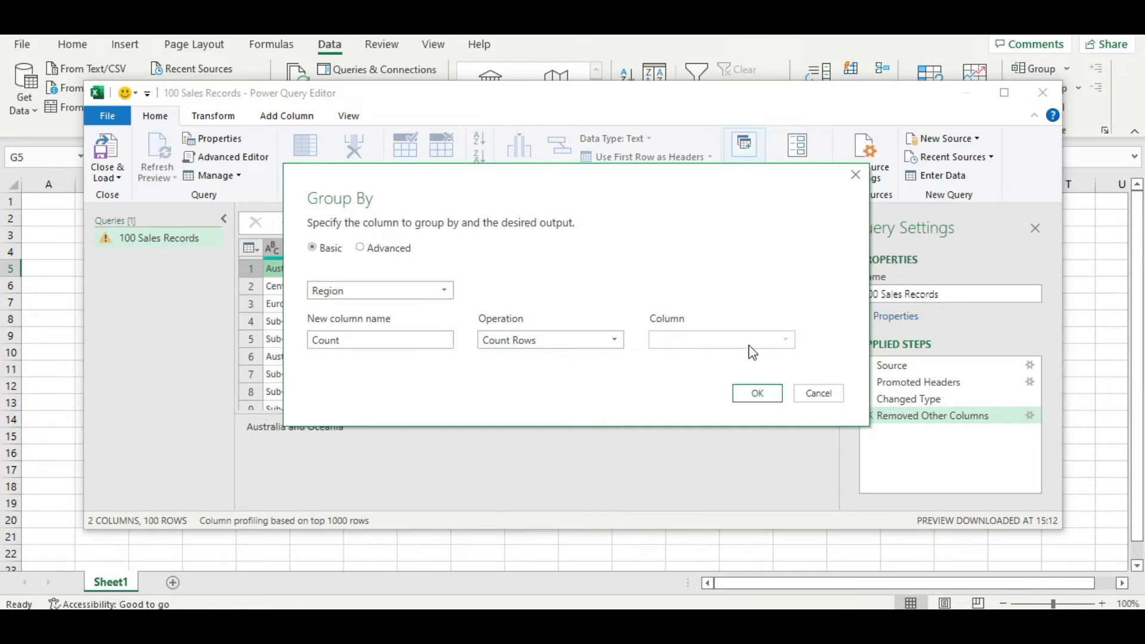
pyautogui.click(784, 340)
pyautogui.click(782, 338)
pyautogui.click(542, 339)
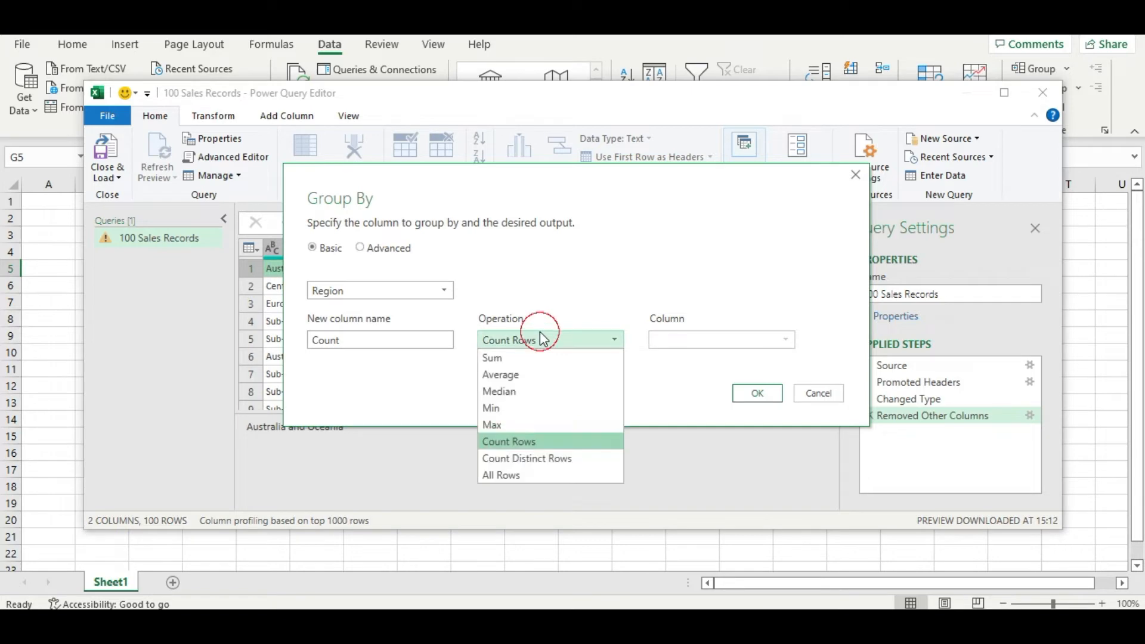
pyautogui.click(524, 366)
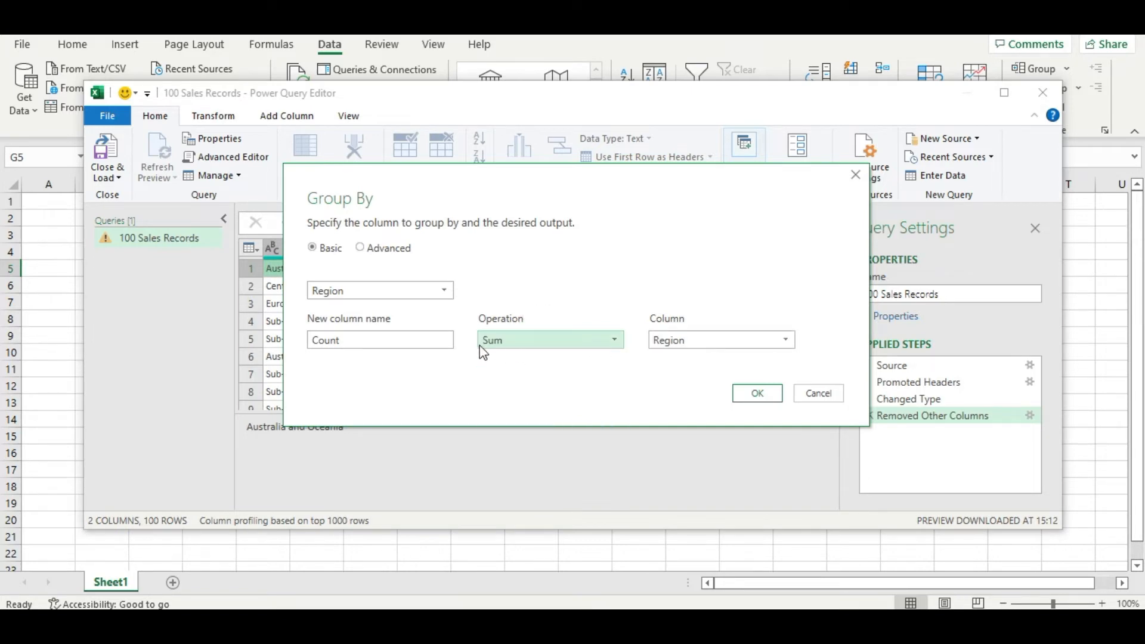
pyautogui.click(690, 342)
pyautogui.click(688, 374)
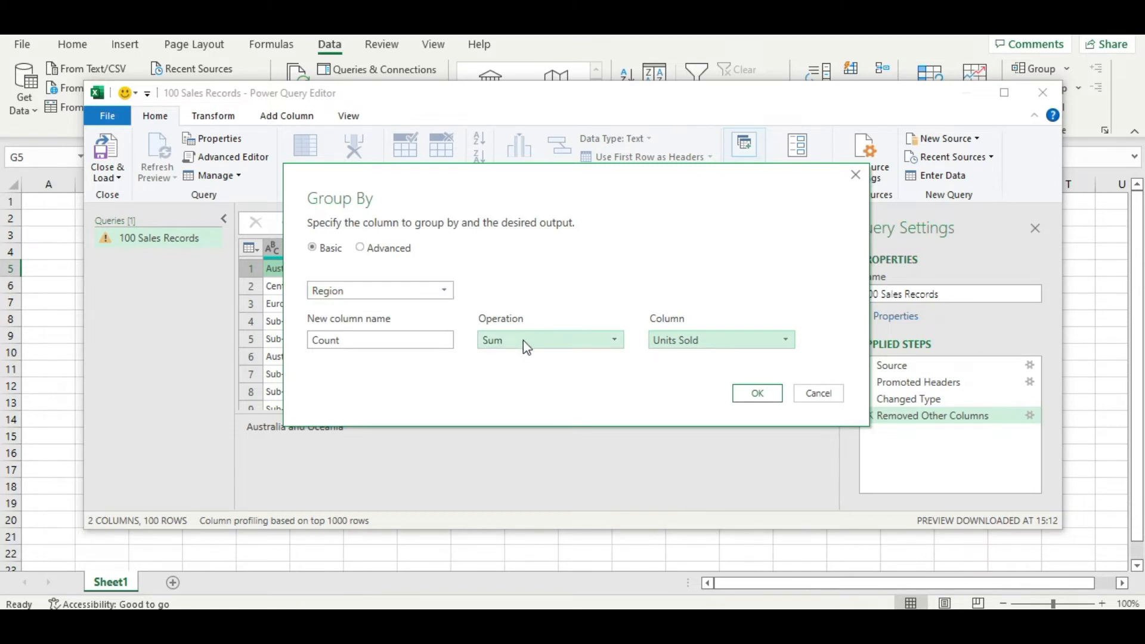
# Step: Name the new aggregated column Total Unit Sold and apply the grouping
pyautogui.doubleClick(354, 343)
pyautogui.press('BackSpace')
pyautogui.write('Total ')
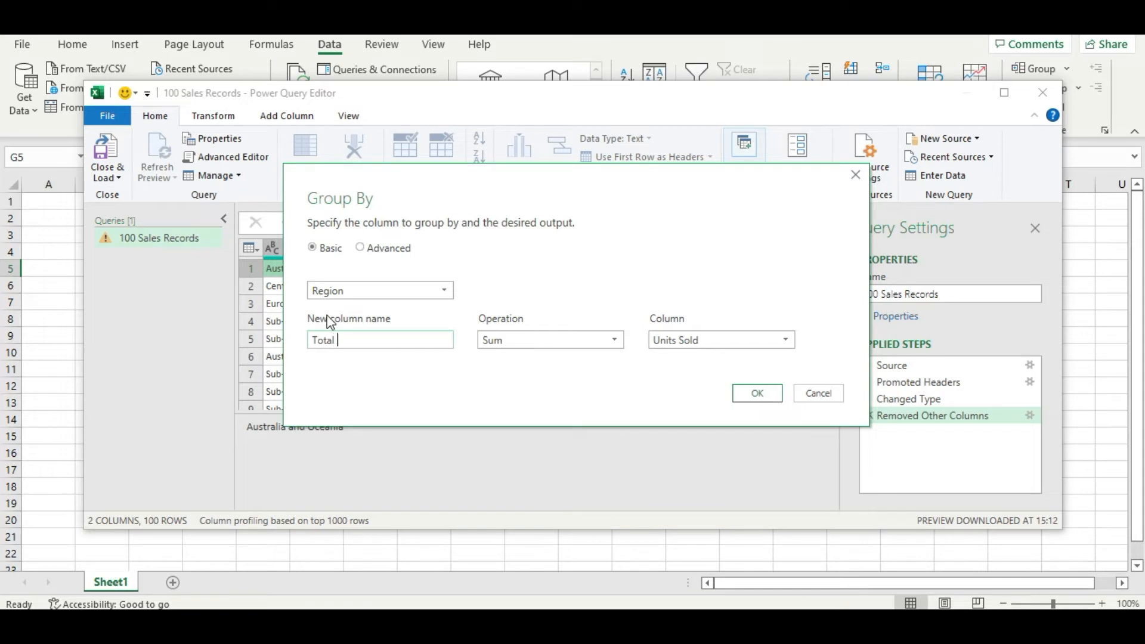
pyautogui.write('Unit Sol')
pyautogui.press('BackSpace')
pyautogui.write('d')
pyautogui.click(756, 395)
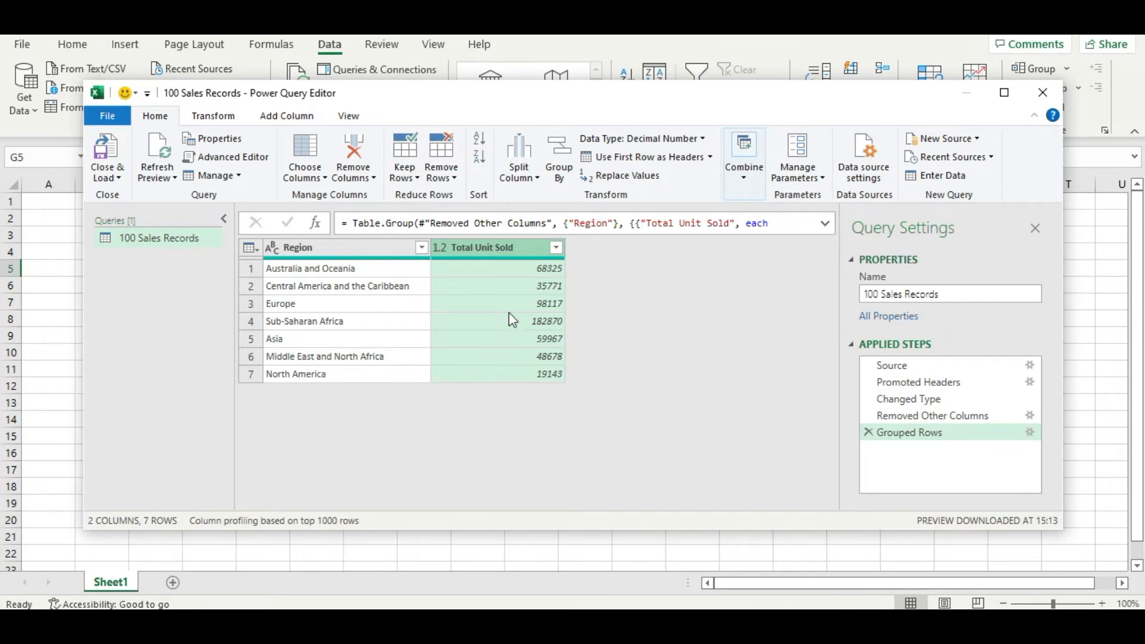
# Step: Rename the query as Total Unit Sold by Region
pyautogui.tripleClick(954, 294)
pyautogui.press('BackSpace')
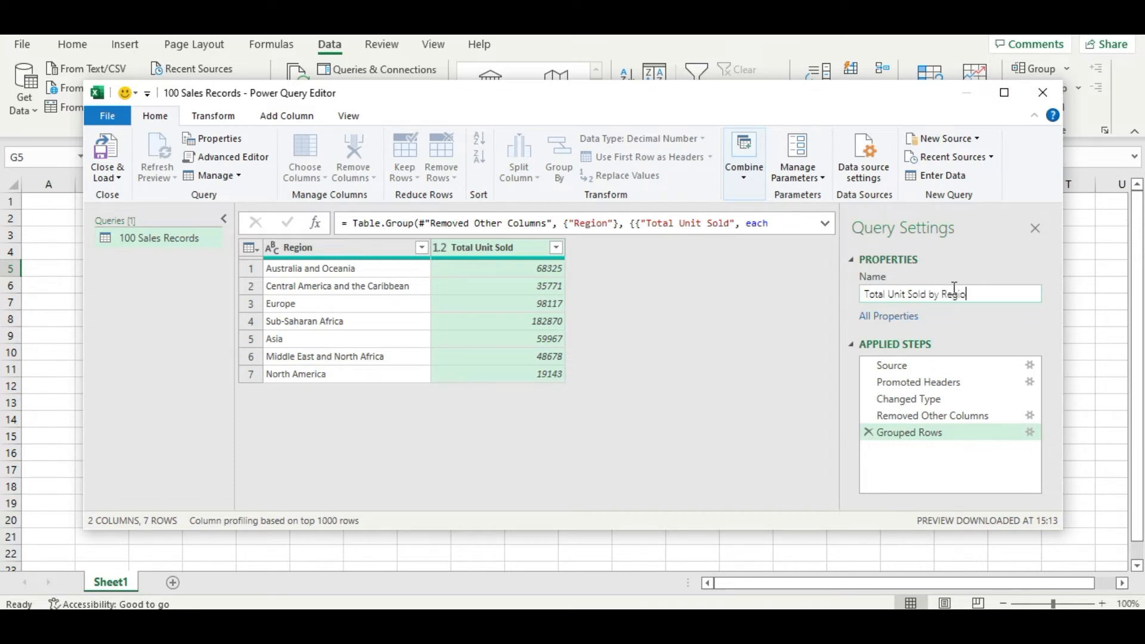
pyautogui.click(698, 414)
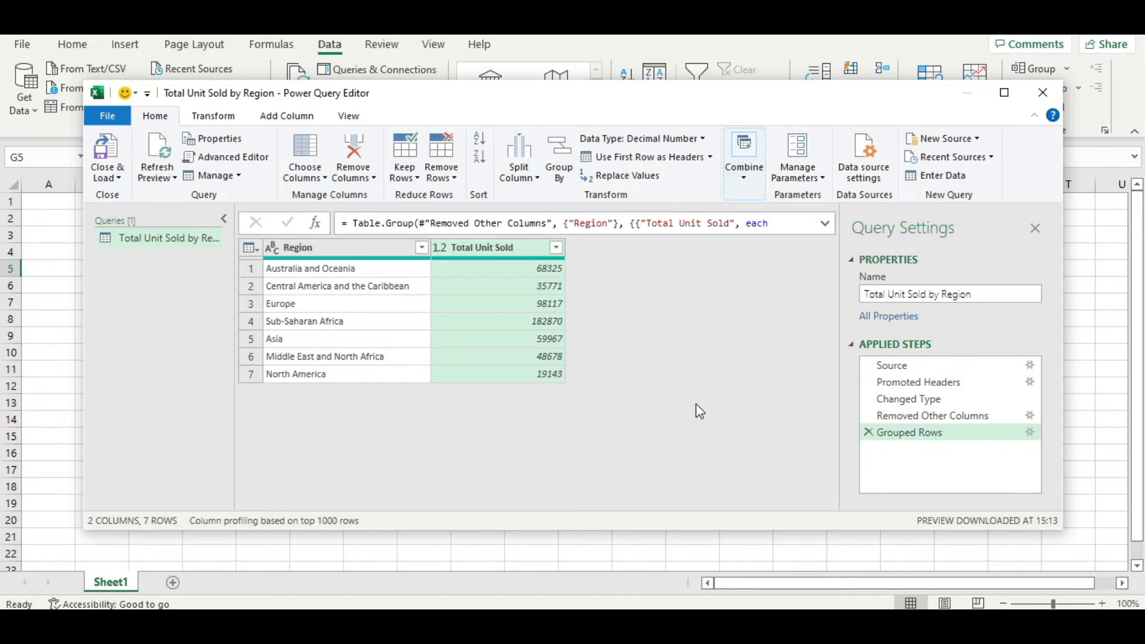
# Step: Close and load the query into the workbook, and select the whole loaded table A1:B8
pyautogui.click(117, 159)
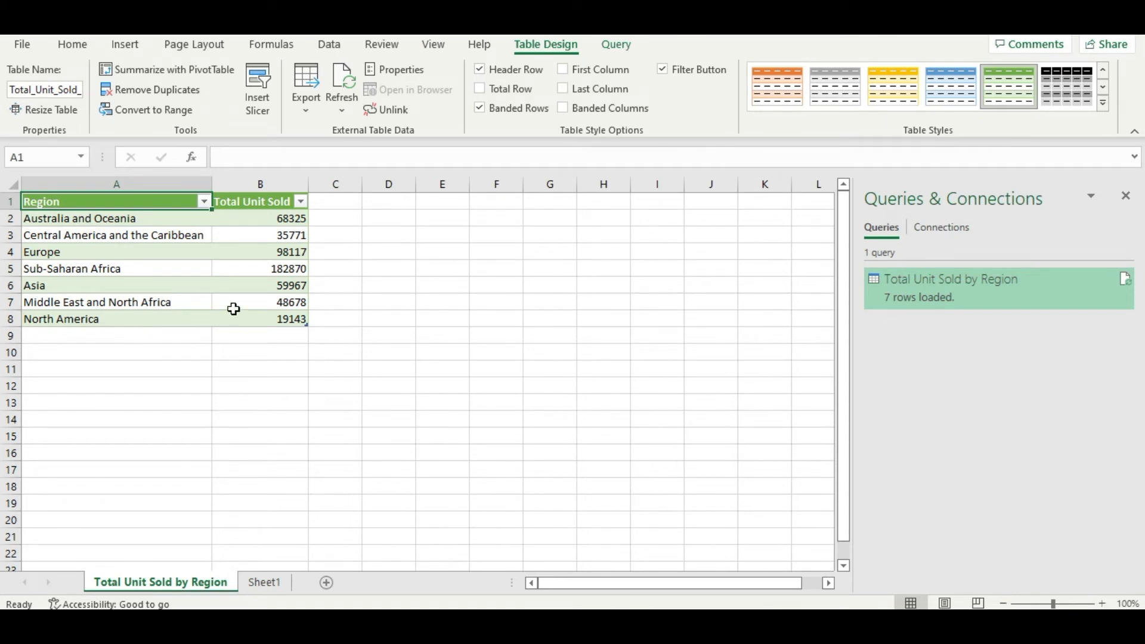
pyautogui.moveTo(107, 202); pyautogui.dragTo(254, 318)
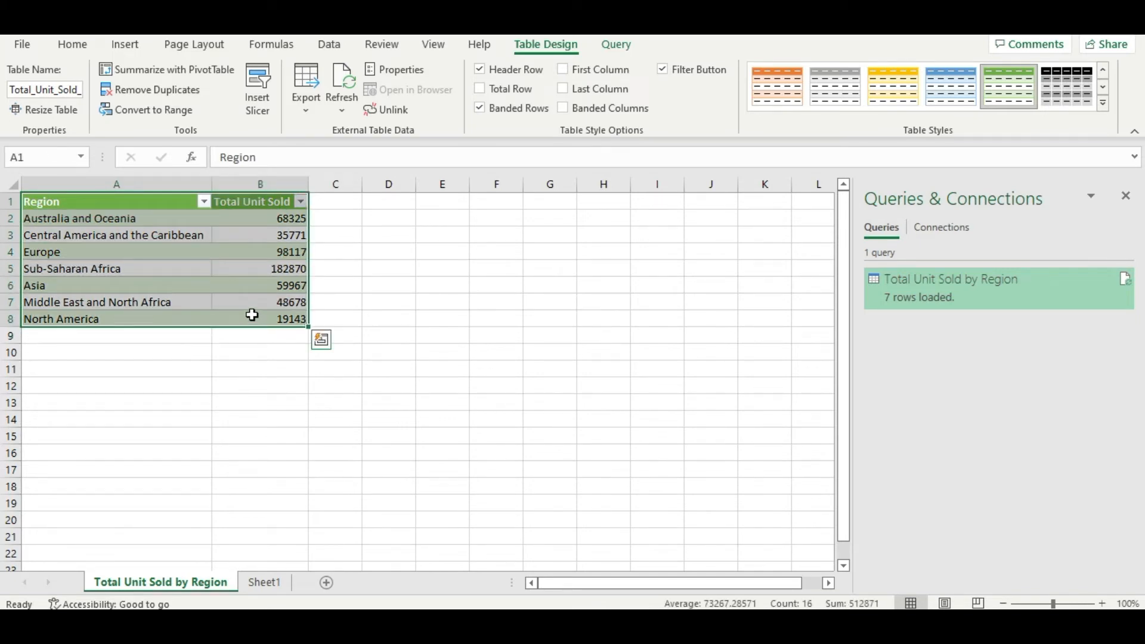
# Step: Insert a clustered column chart from the table range A1:B8 using Quick Analysis
pyautogui.moveTo(104, 203); pyautogui.dragTo(258, 319)
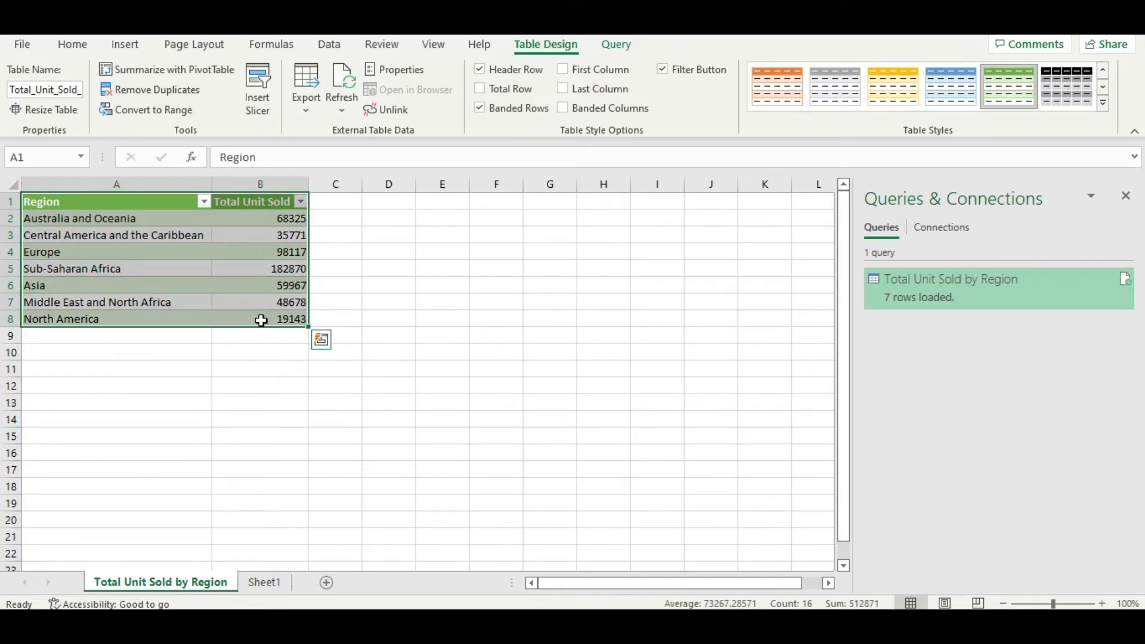
pyautogui.click(321, 341)
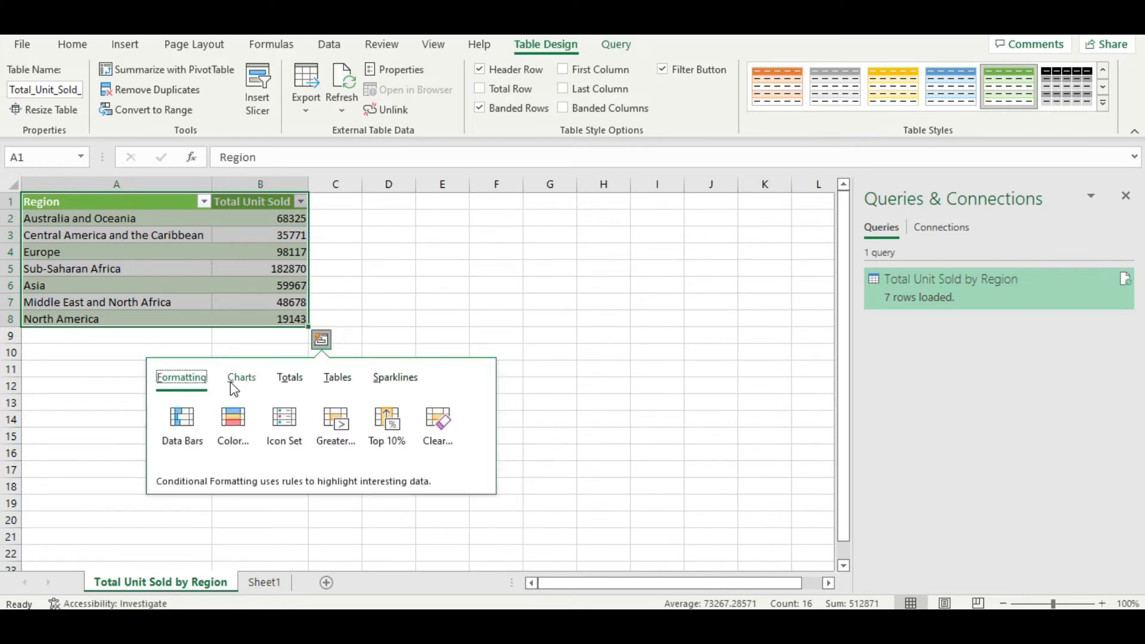
pyautogui.click(251, 387)
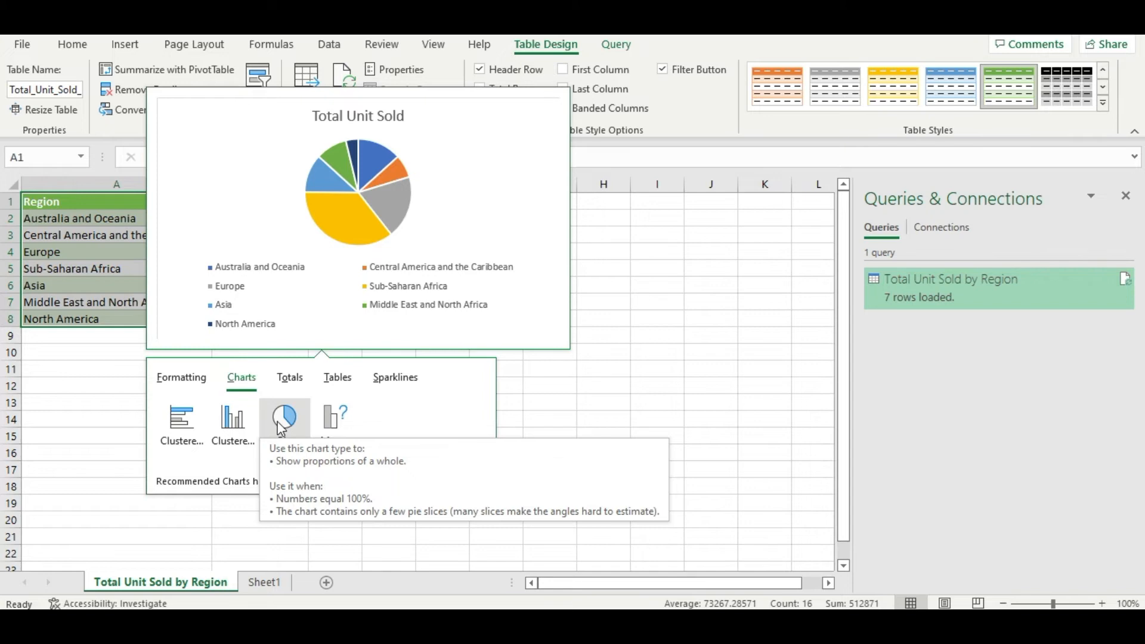
pyautogui.click(238, 426)
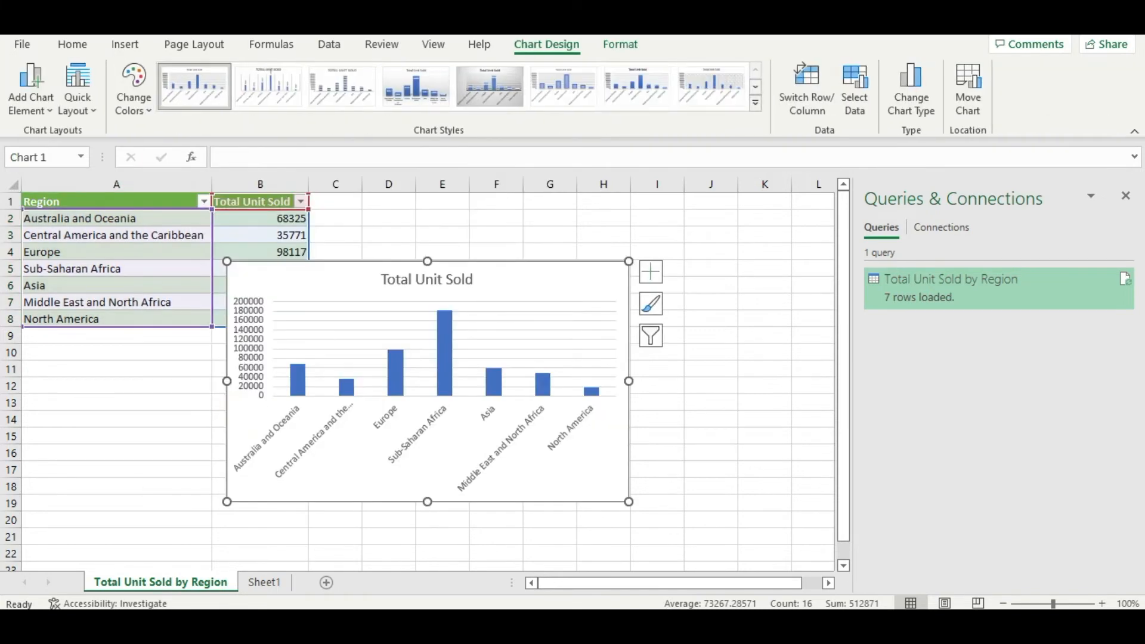
# Step: Enlarge the Total Unit Sold chart in height and width and place it directly beside the table, starting at column C
pyautogui.moveTo(360, 275); pyautogui.dragTo(498, 249)
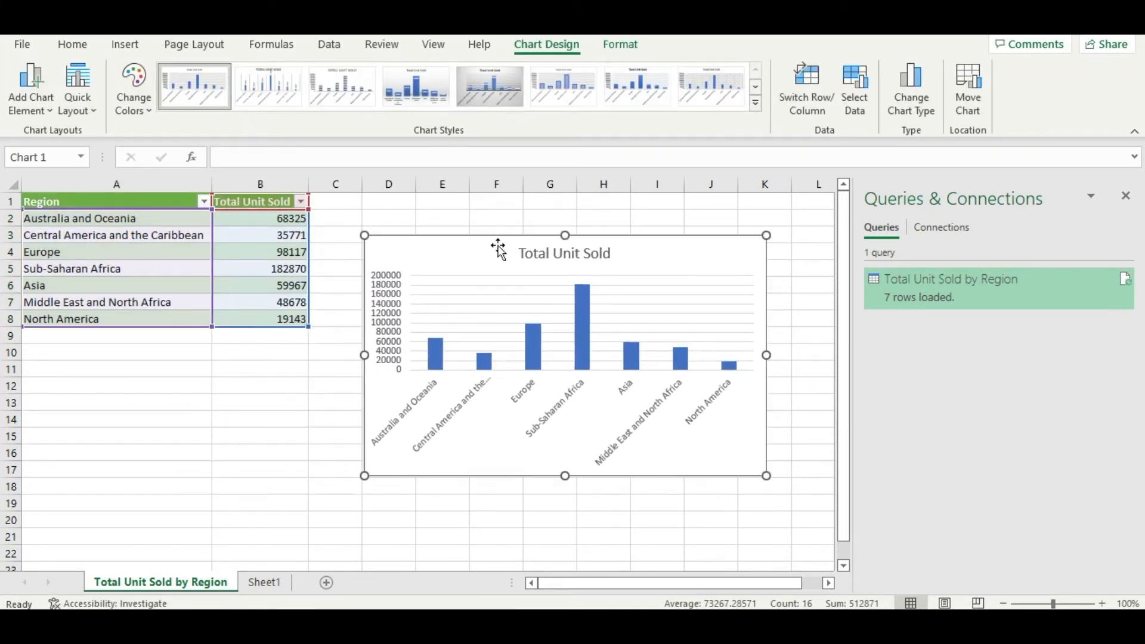
pyautogui.moveTo(566, 480); pyautogui.dragTo(566, 528)
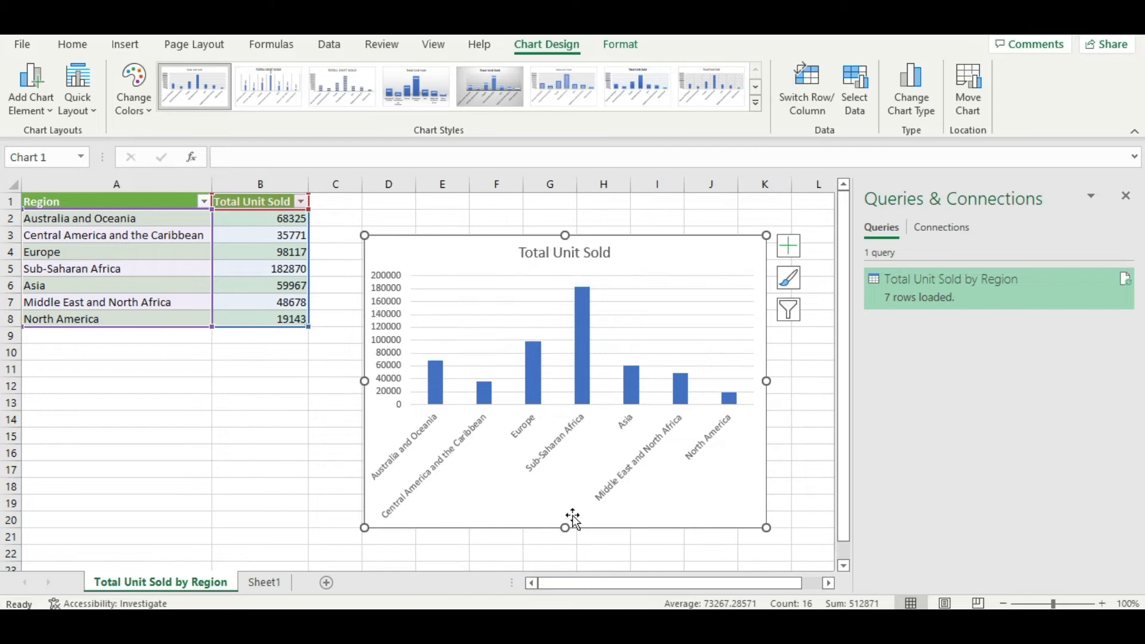
pyautogui.moveTo(365, 381); pyautogui.dragTo(273, 380)
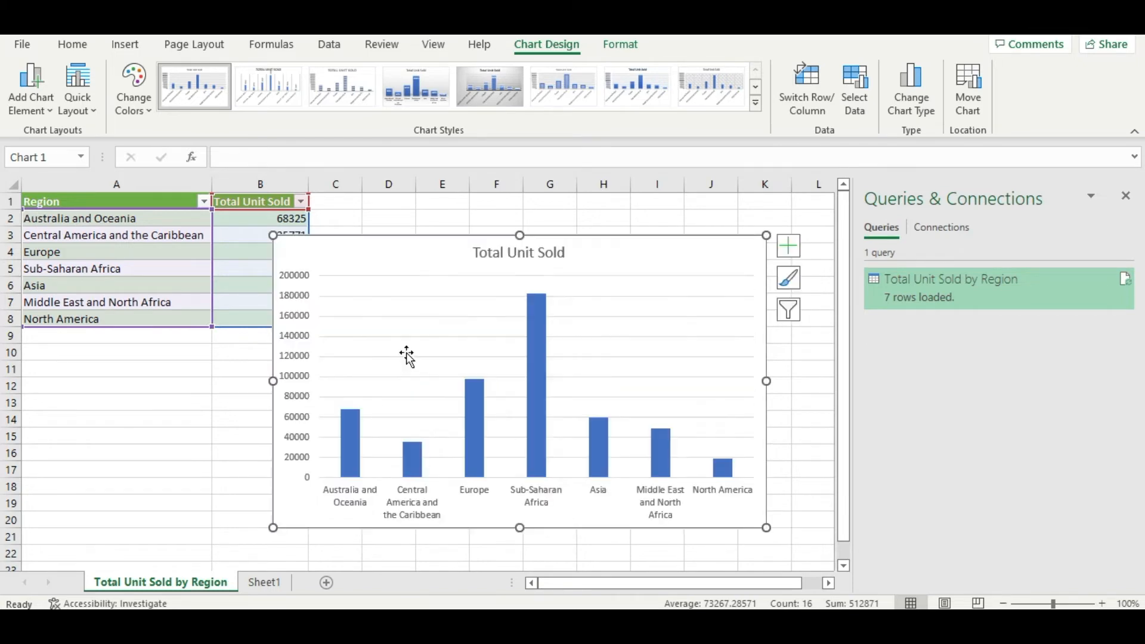
pyautogui.moveTo(424, 248)
pyautogui.mouseDown()
pyautogui.moveTo(483, 249)
pyautogui.moveTo(488, 233)
pyautogui.moveTo(466, 204)
pyautogui.mouseUp()
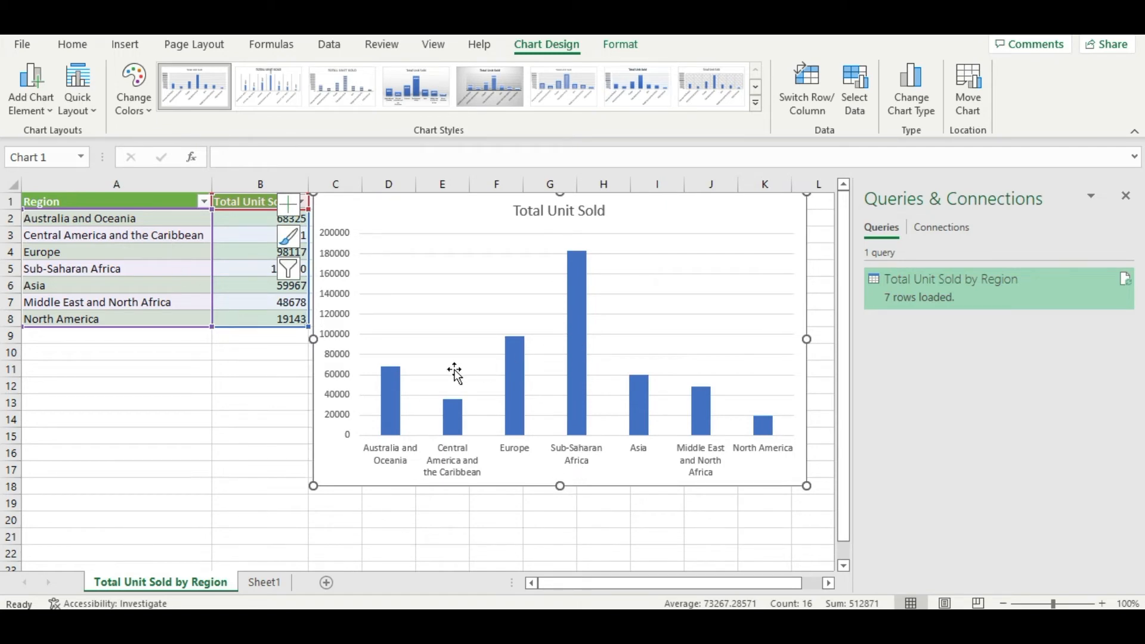
# Step: Apply Colorful Palette 1 to the Total Unit Sold column chart
pyautogui.click(457, 302)
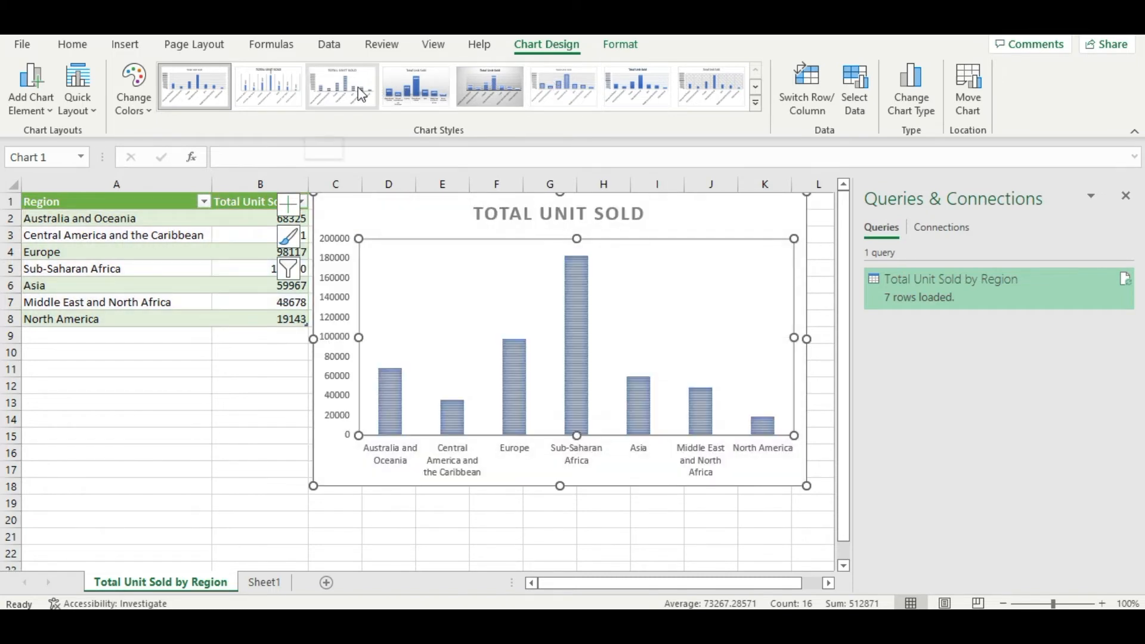
pyautogui.click(143, 106)
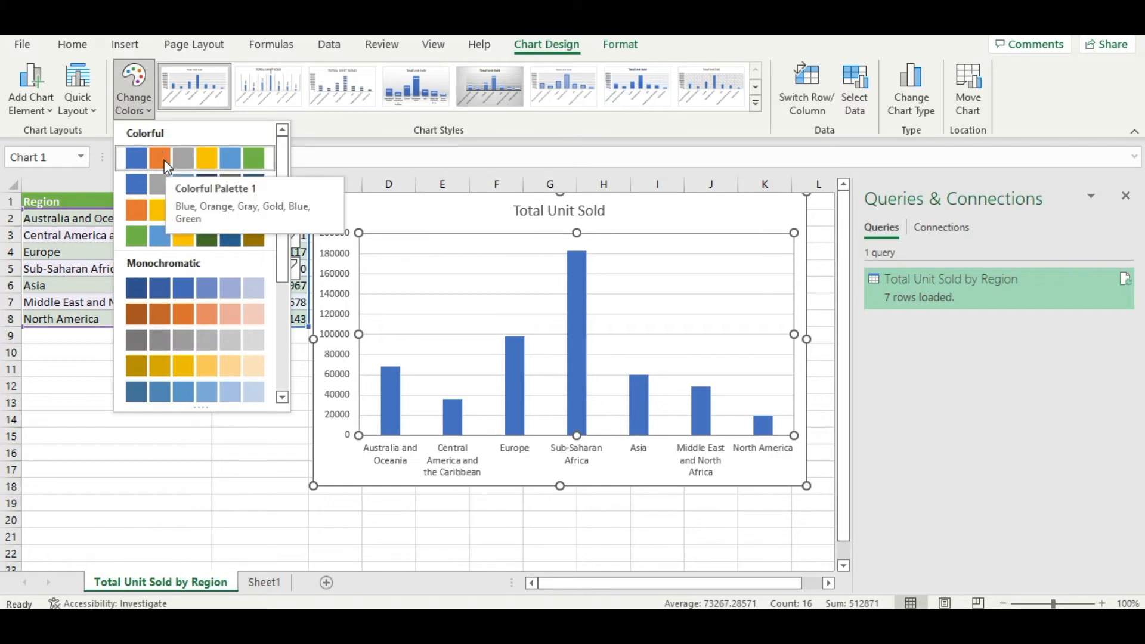
pyautogui.click(168, 159)
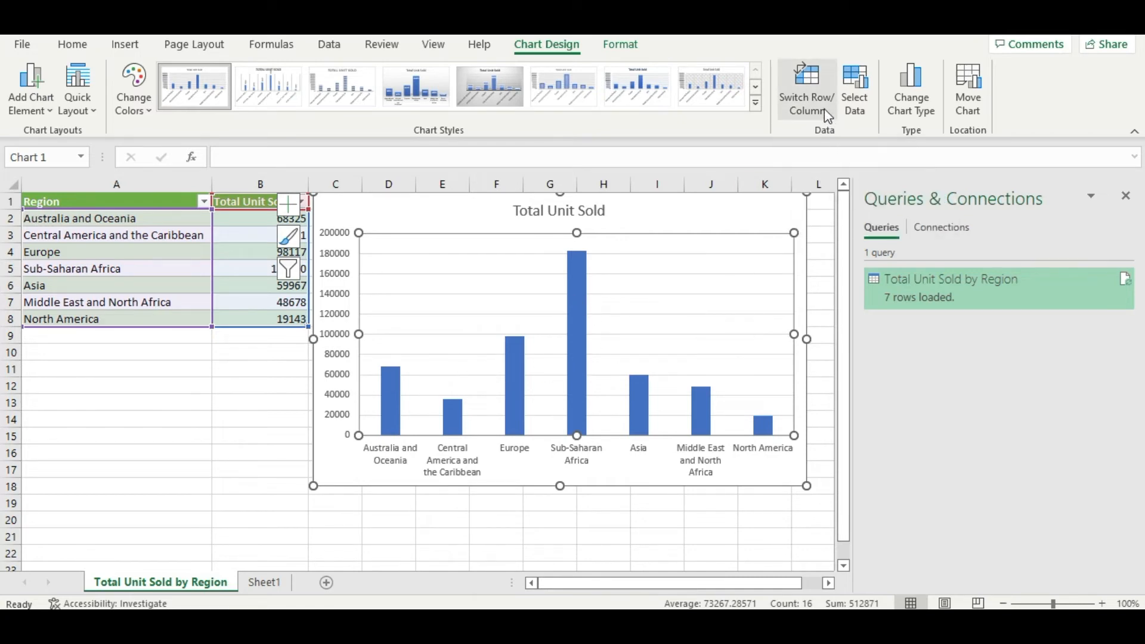
# Step: Change the chart type from clustered column to Line
pyautogui.click(914, 106)
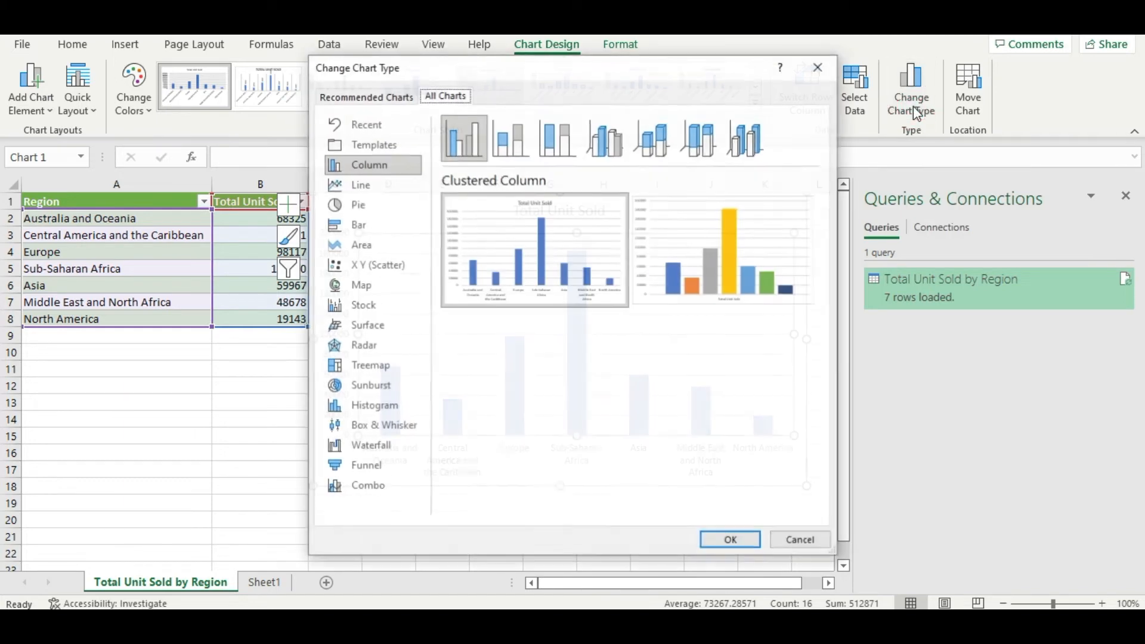
pyautogui.click(361, 185)
pyautogui.click(738, 540)
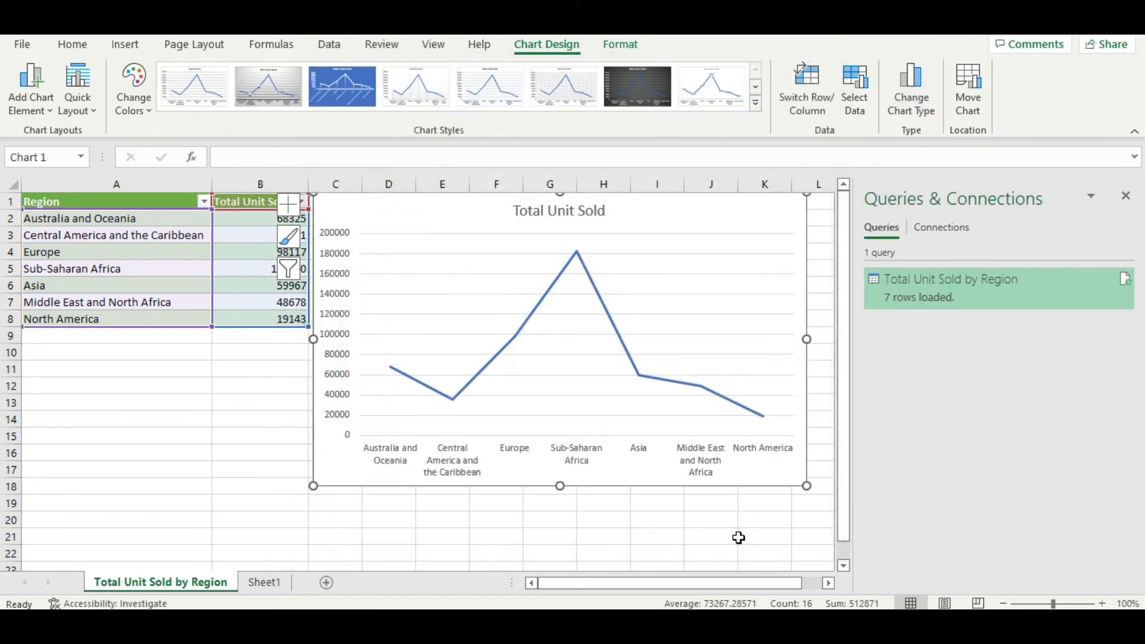
# Step: Try several chart styles on the line chart, using the second to add data labels, and finish on the first style with the chart deselected
pyautogui.click(477, 97)
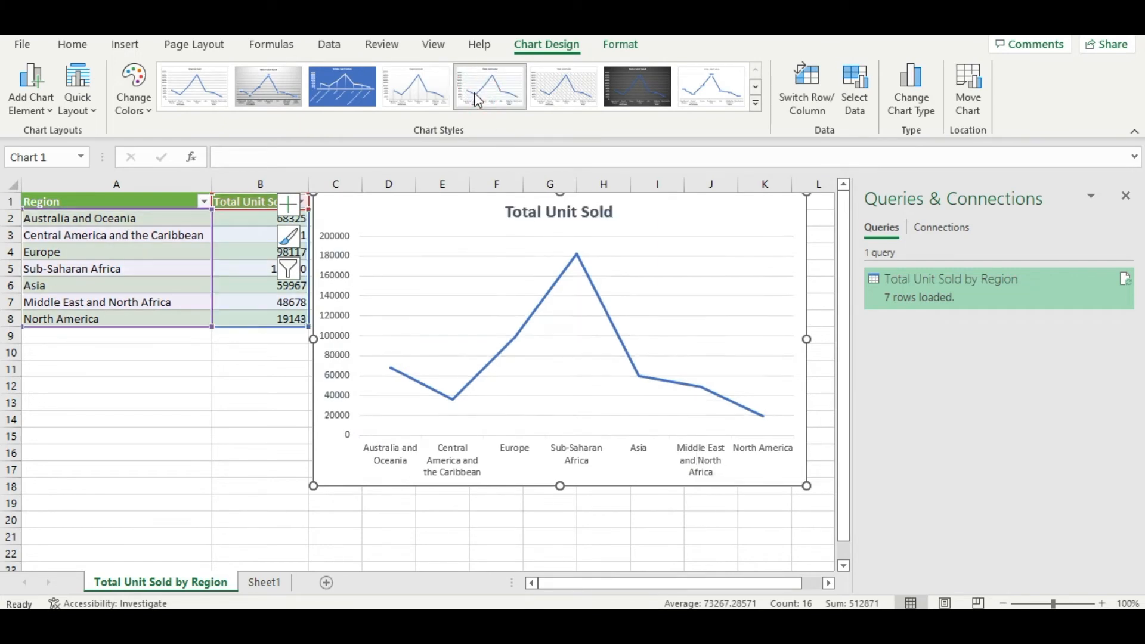
pyautogui.click(409, 93)
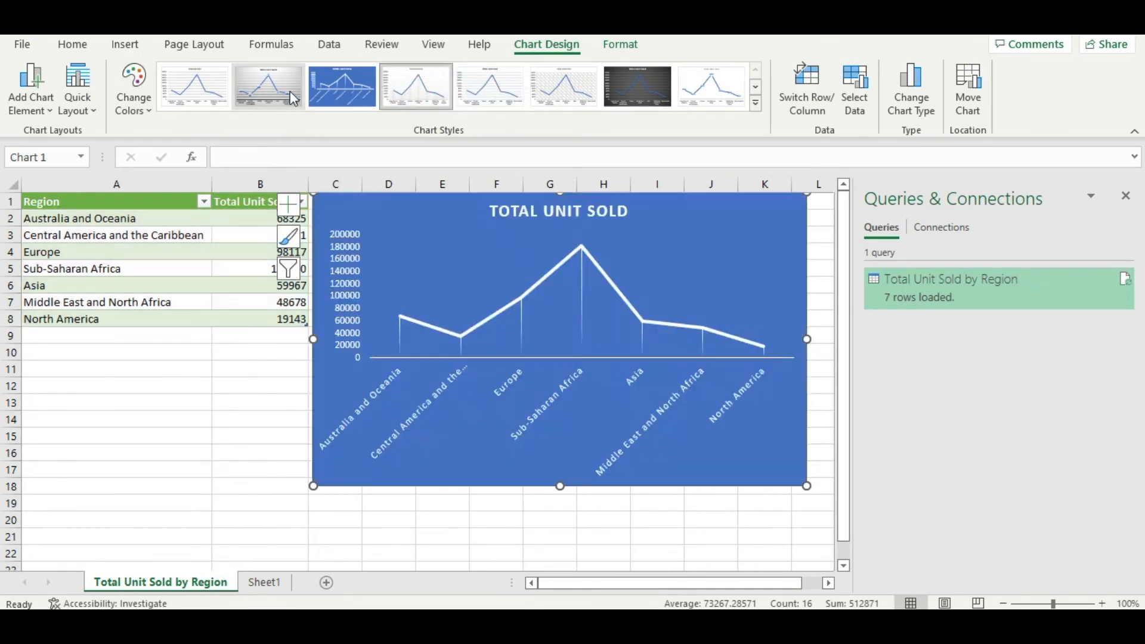
pyautogui.click(254, 89)
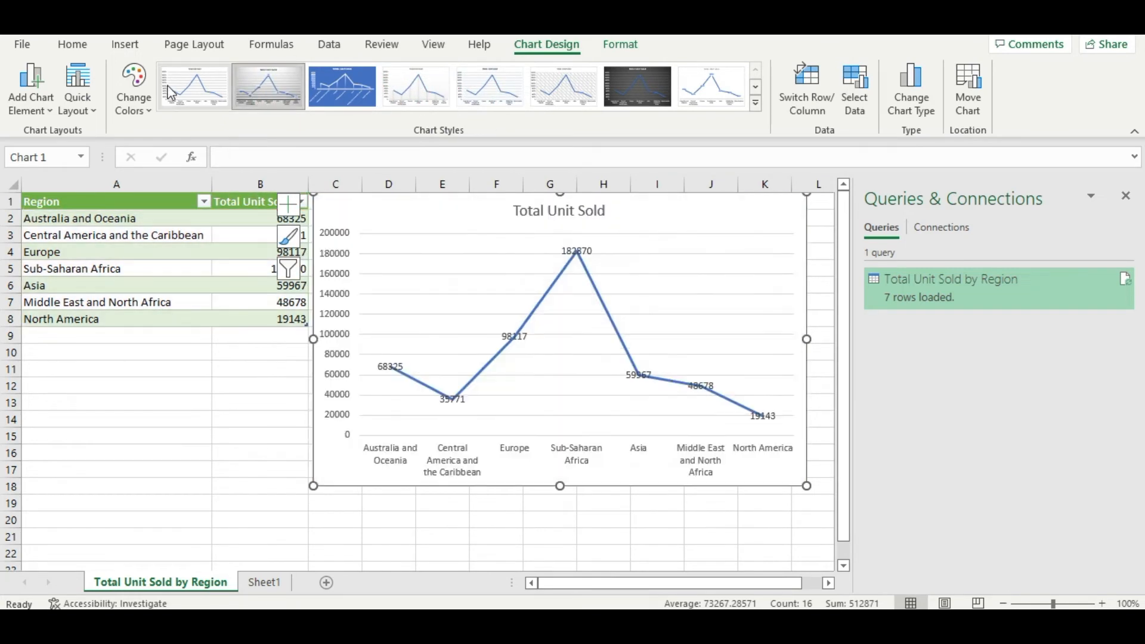
pyautogui.click(172, 94)
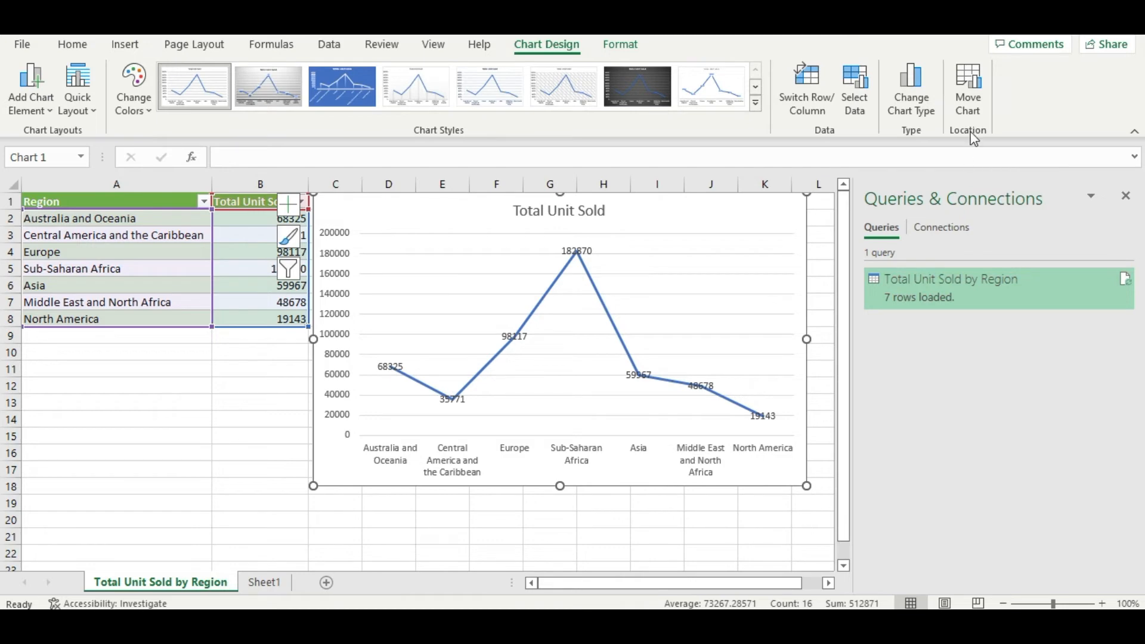
pyautogui.click(192, 405)
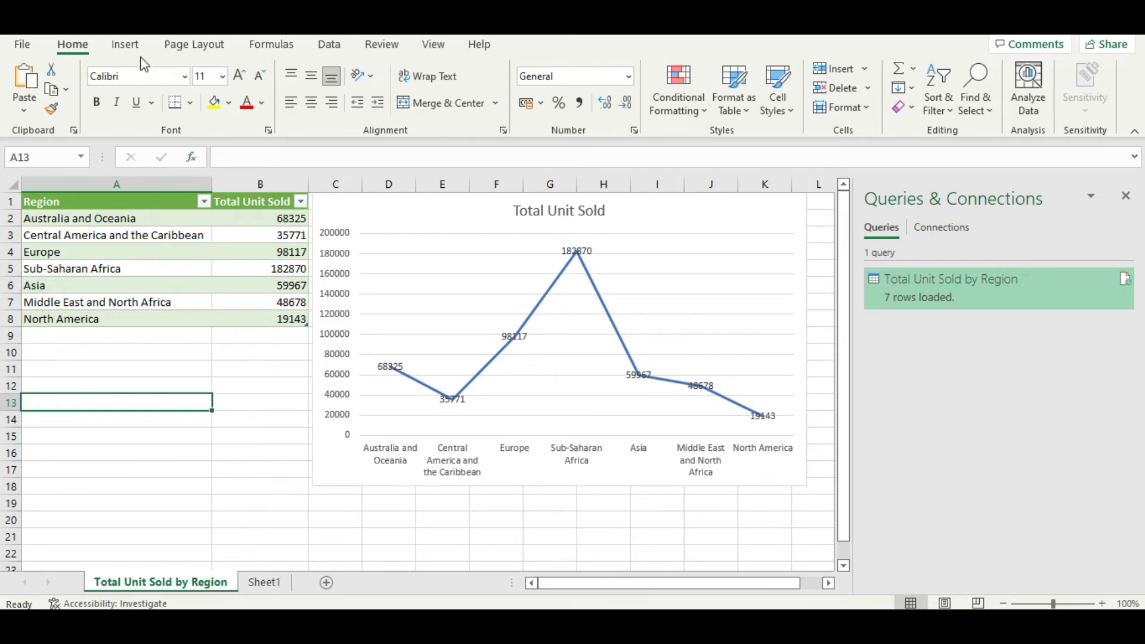
# Step: Import 100 Sales Records.csv again as a text/CSV source and open it for transformation in the Power Query Editor
pyautogui.click(330, 48)
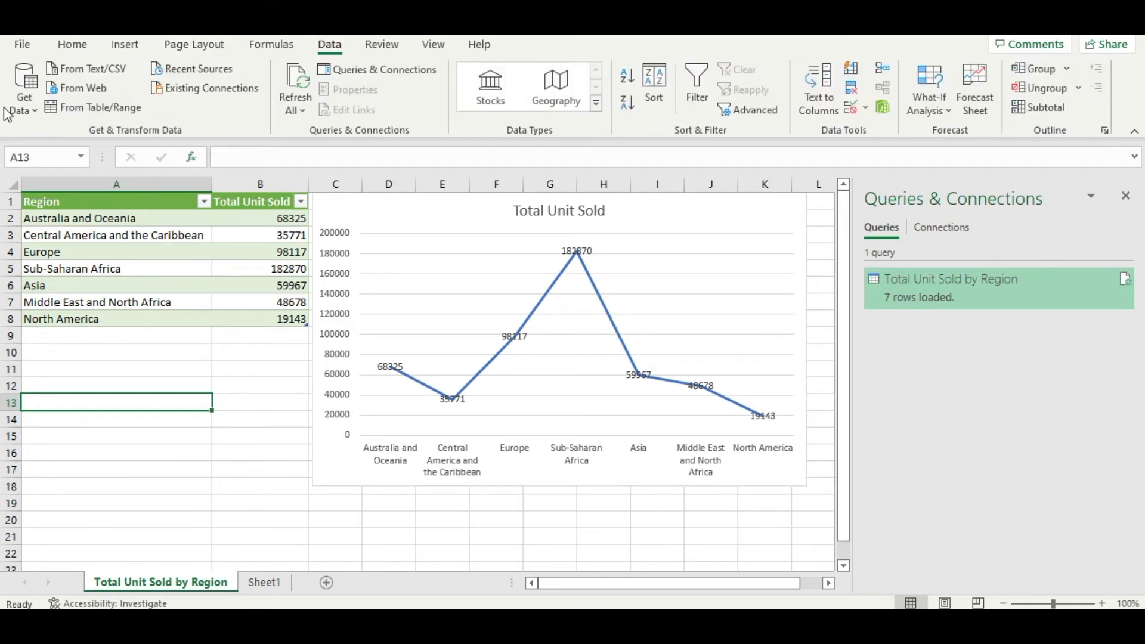
pyautogui.click(23, 107)
pyautogui.moveTo(77, 146)
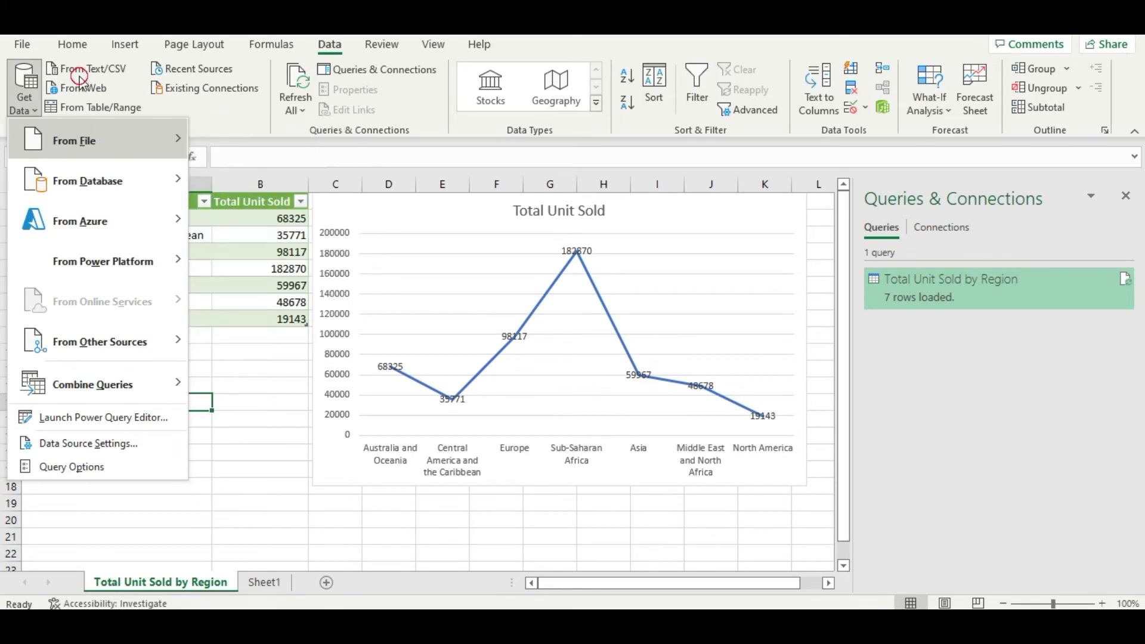
pyautogui.click(83, 70)
pyautogui.doubleClick(192, 137)
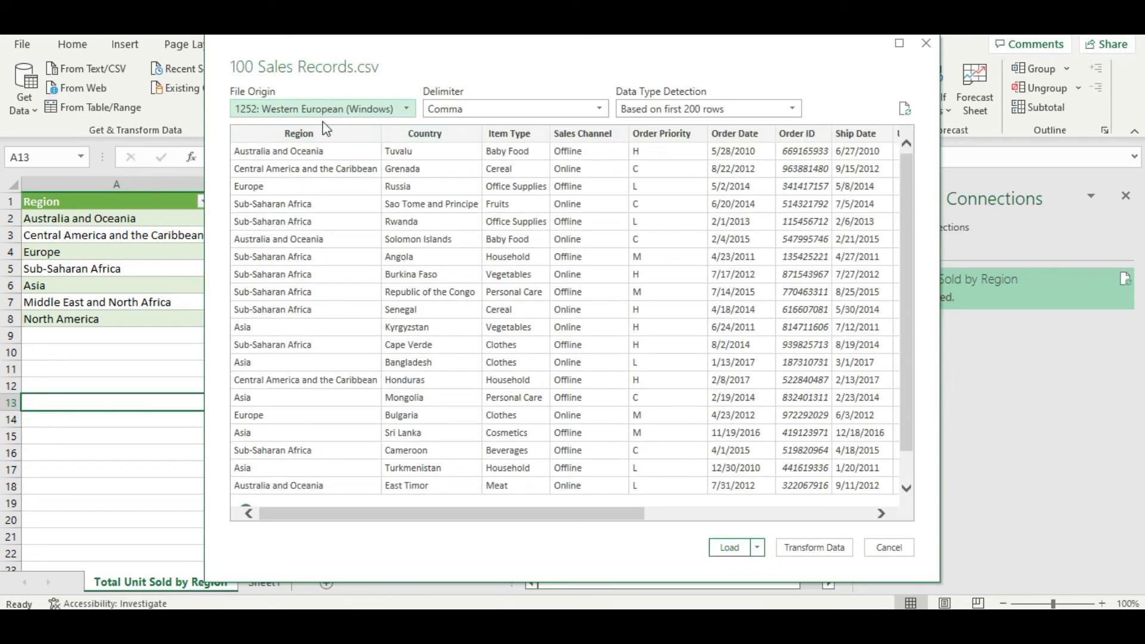
pyautogui.click(815, 549)
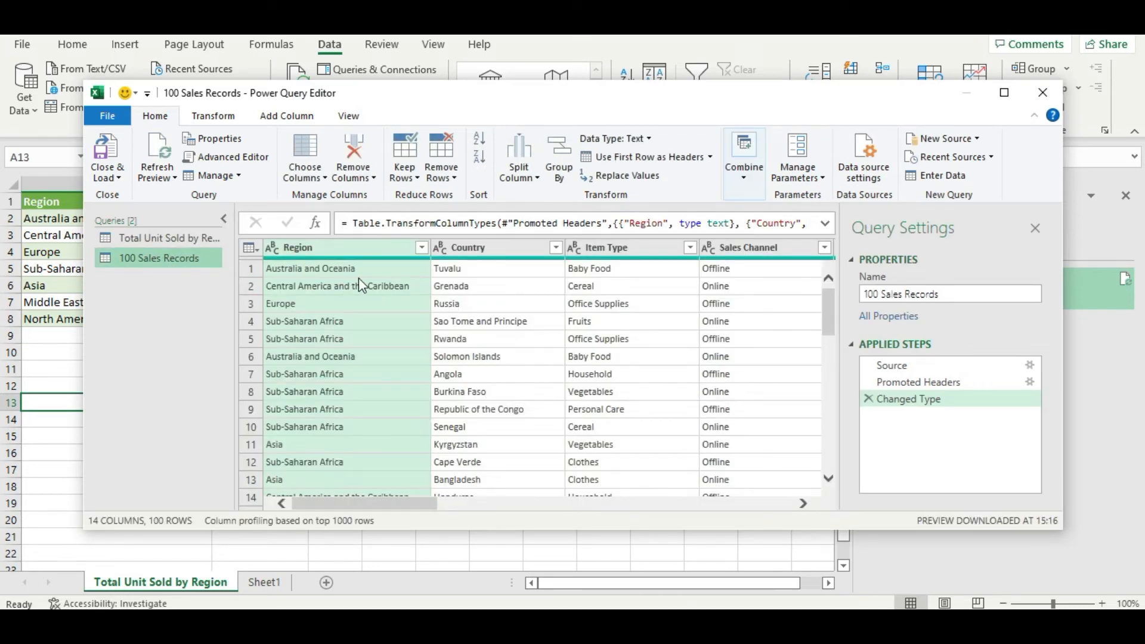
# Step: Keep only the Country and Units Sold columns in the 100 Sales Records query
pyautogui.click(315, 180)
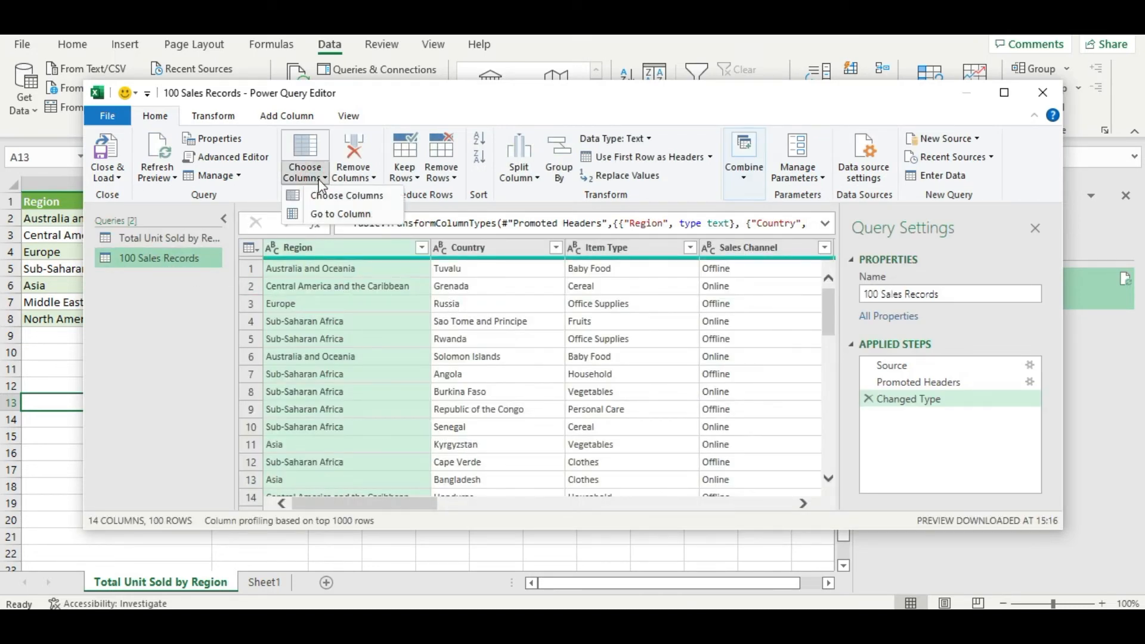
pyautogui.click(329, 199)
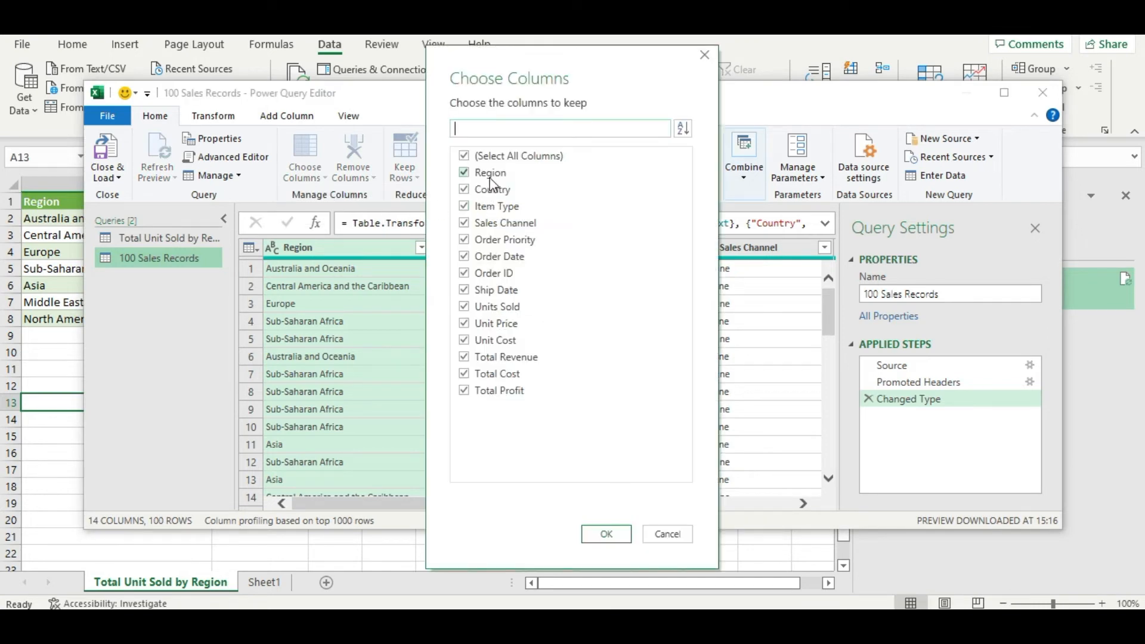
pyautogui.click(469, 157)
pyautogui.click(465, 191)
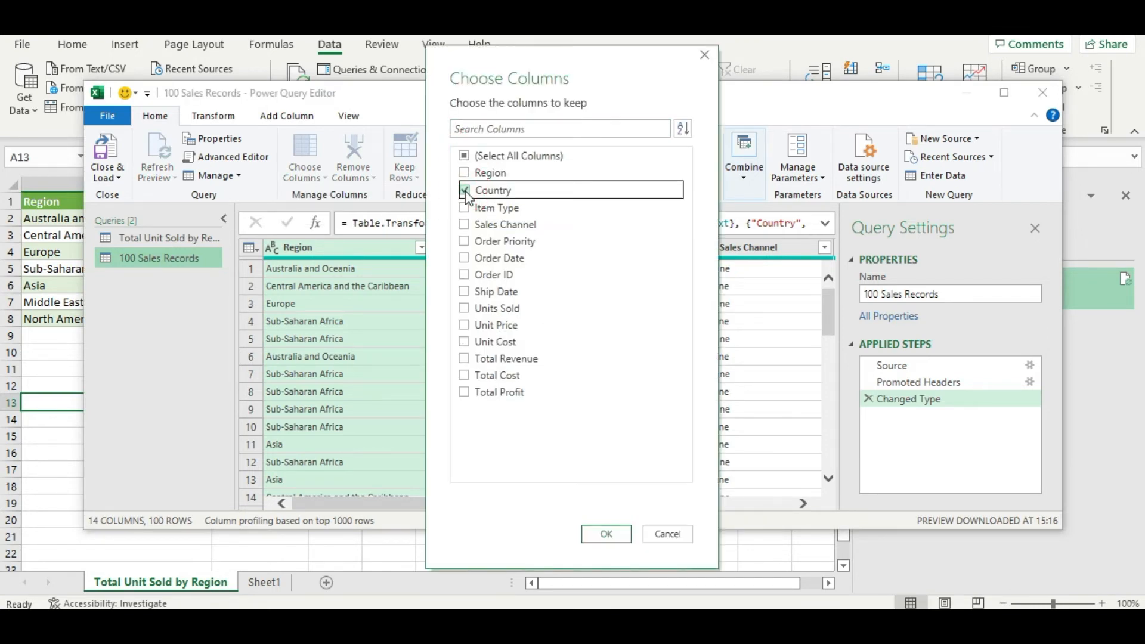
pyautogui.click(465, 307)
pyautogui.click(607, 534)
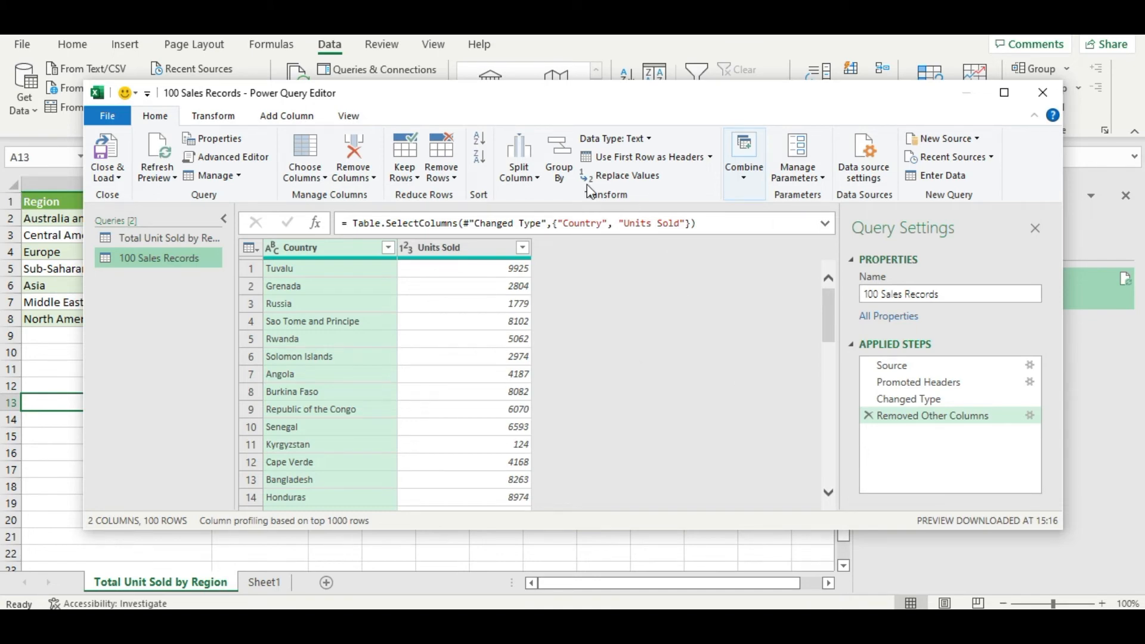
# Step: Set up a Group By on Country with the Sum operation on the Units Sold column
pyautogui.click(561, 165)
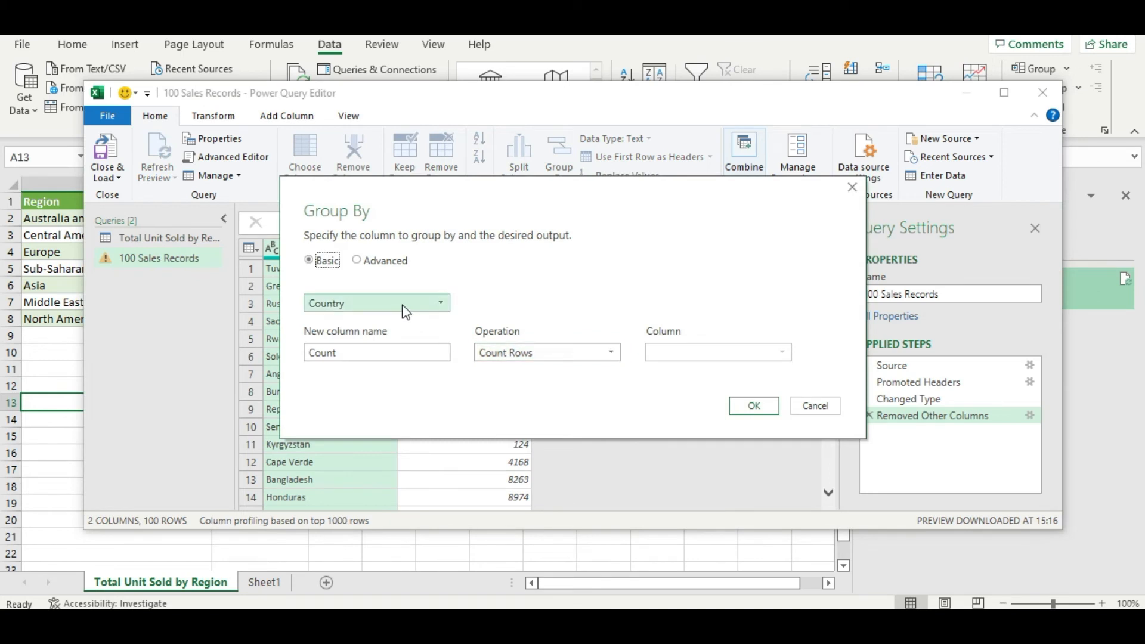
pyautogui.click(574, 353)
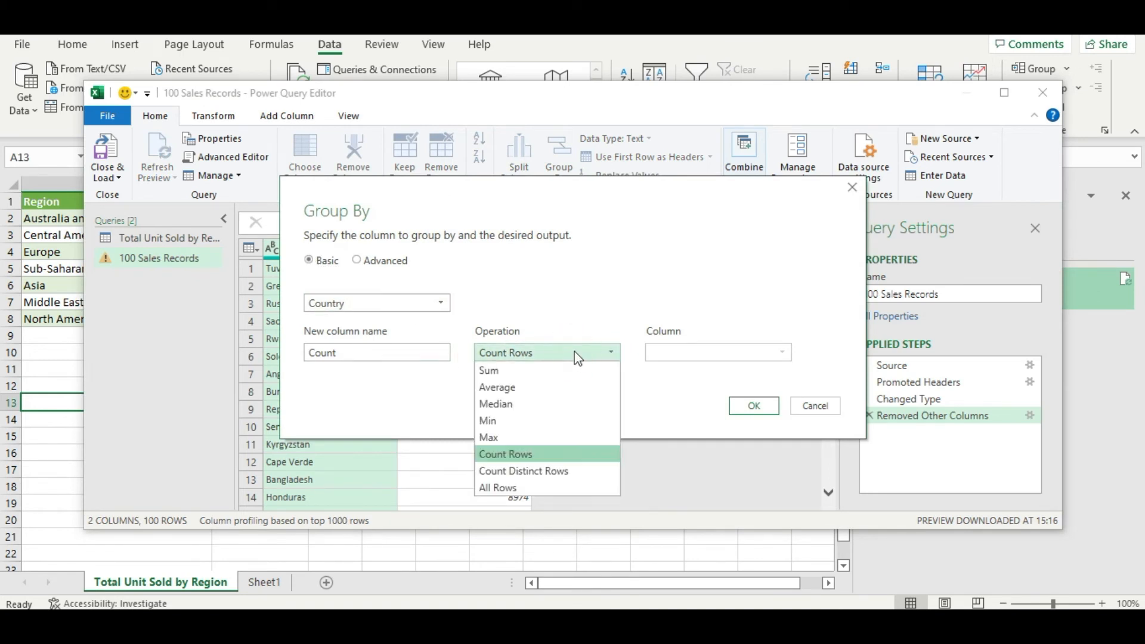
pyautogui.click(592, 368)
pyautogui.click(684, 353)
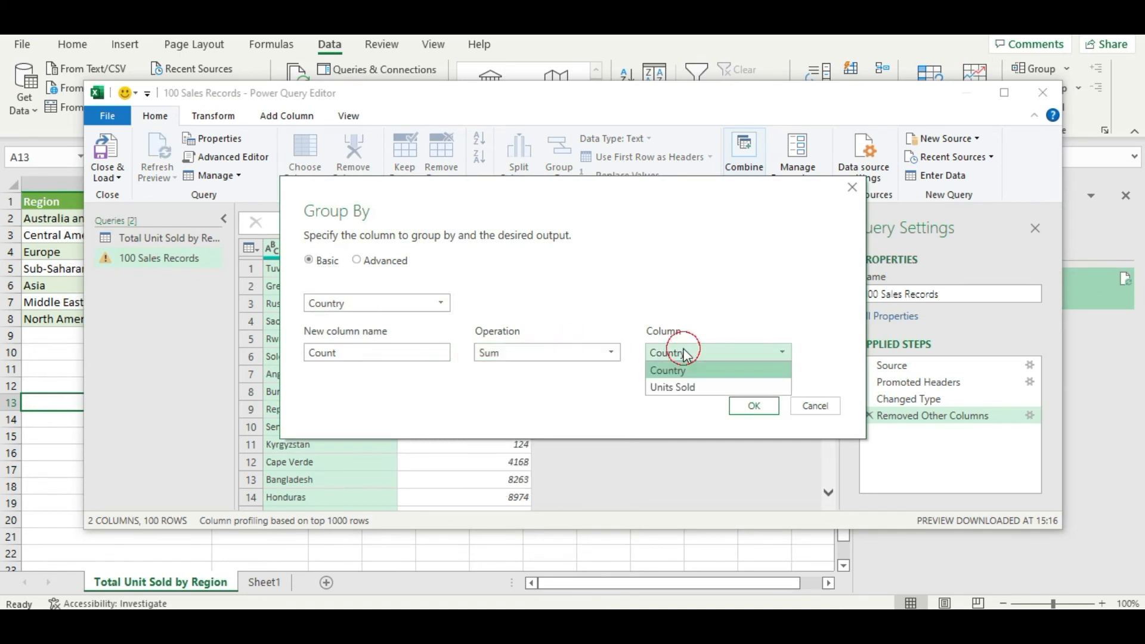
pyautogui.click(689, 389)
# Step: Name the aggregated column of the Country grouping Total Unit Sold and apply the grouping
pyautogui.doubleClick(367, 352)
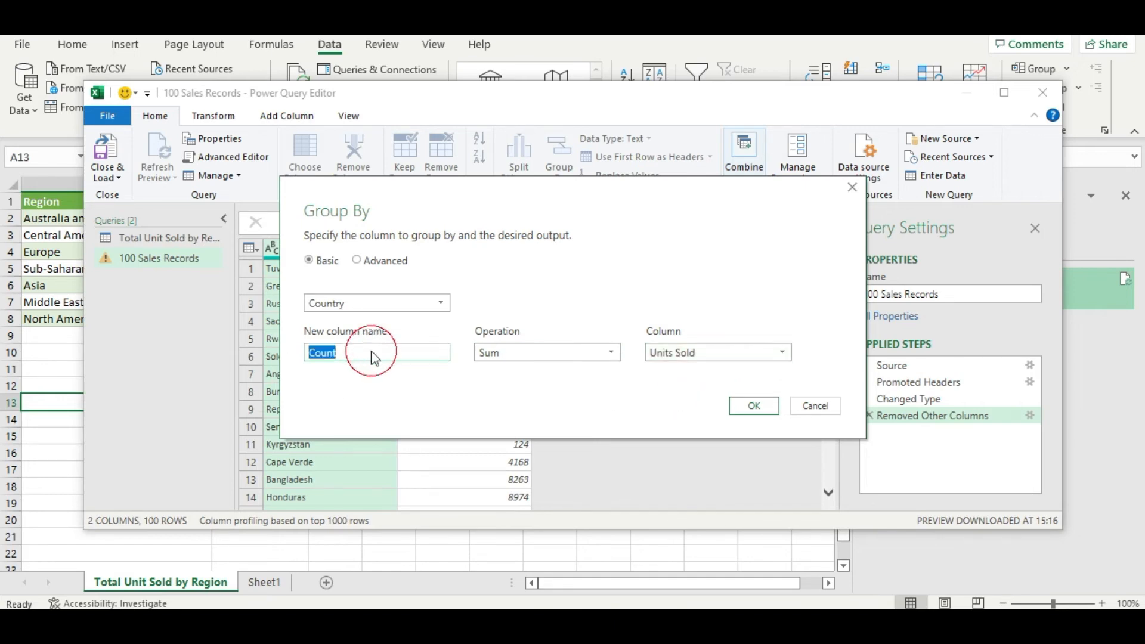
pyautogui.press('BackSpace')
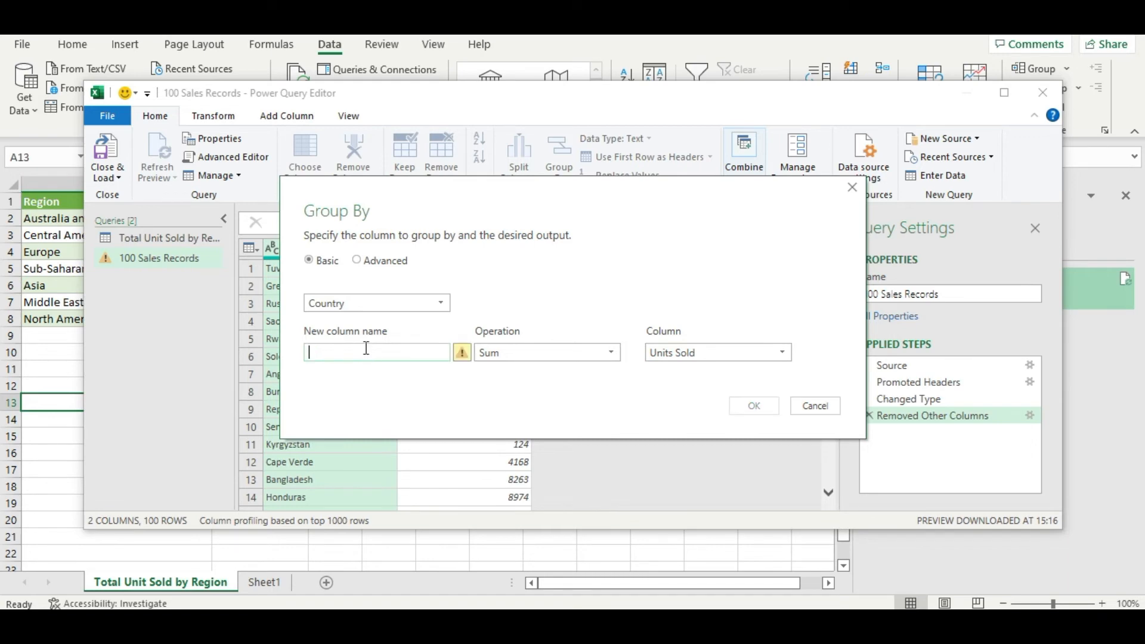
pyautogui.write('Total Unit Sold')
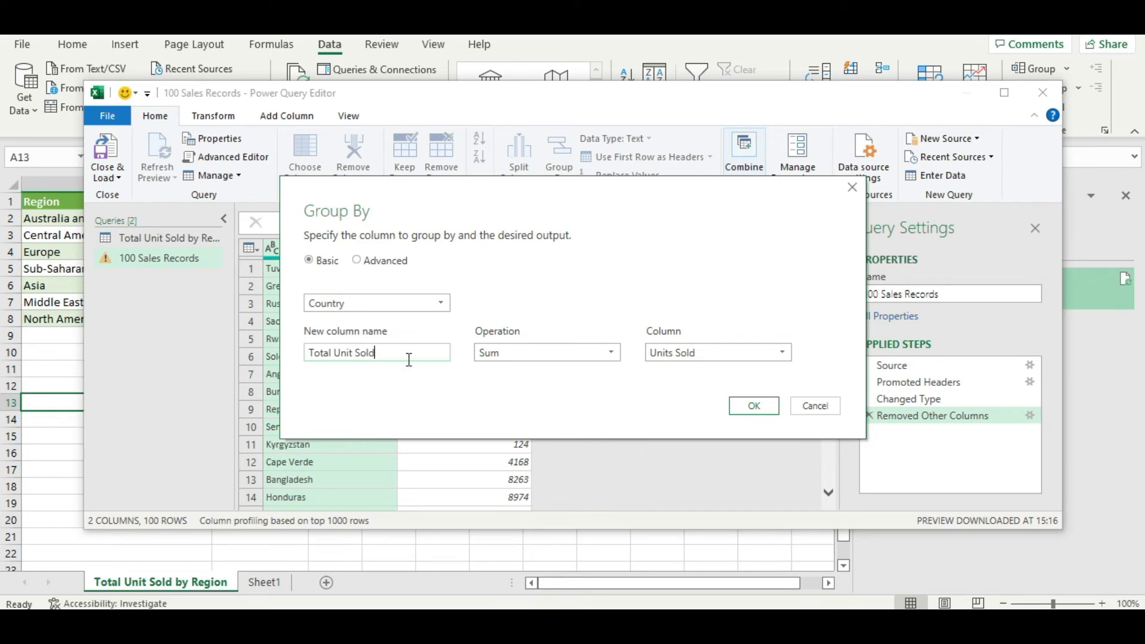
pyautogui.press('Return')
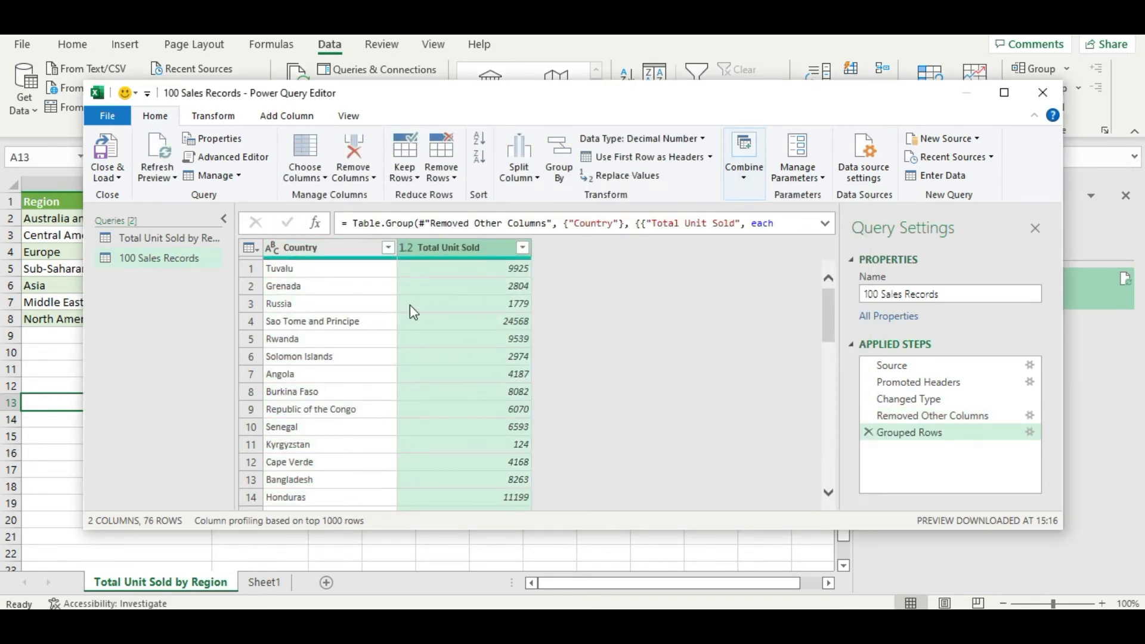
# Step: Rename the country query to Total Unit Sold by Country and load it into a new worksheet
pyautogui.tripleClick(960, 293)
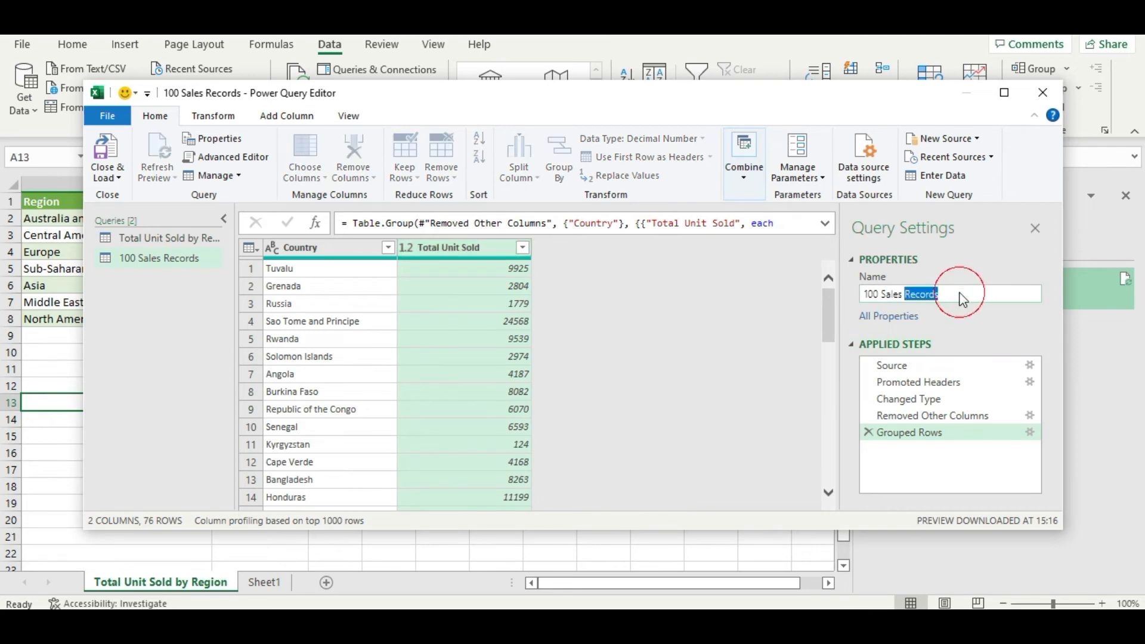
pyautogui.press('BackSpace')
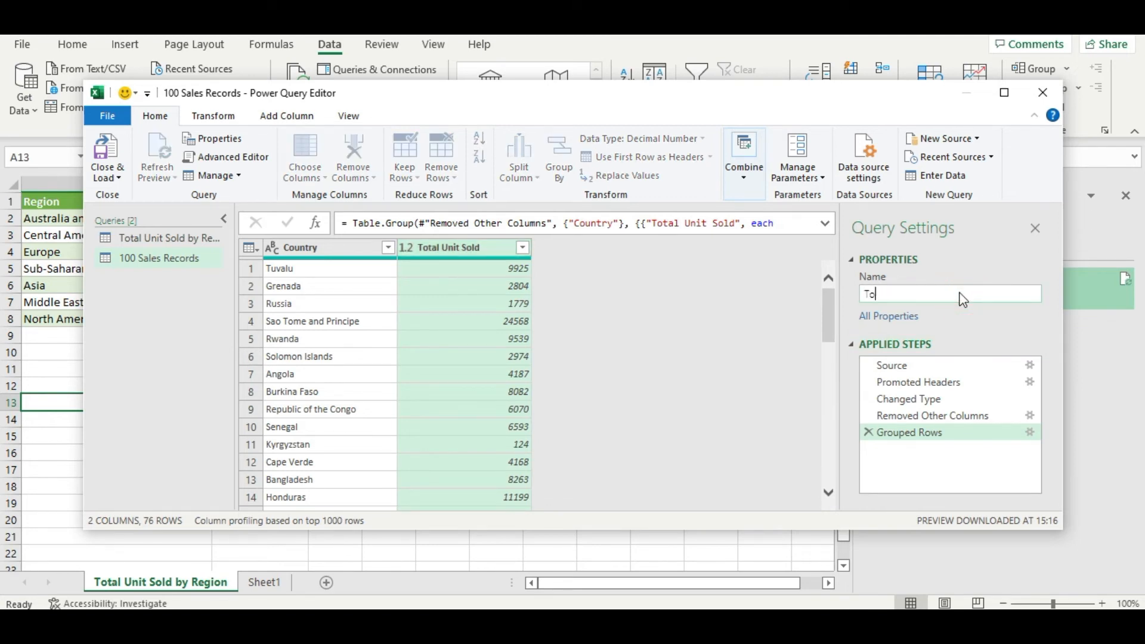
pyautogui.write('Total Unit Sold by')
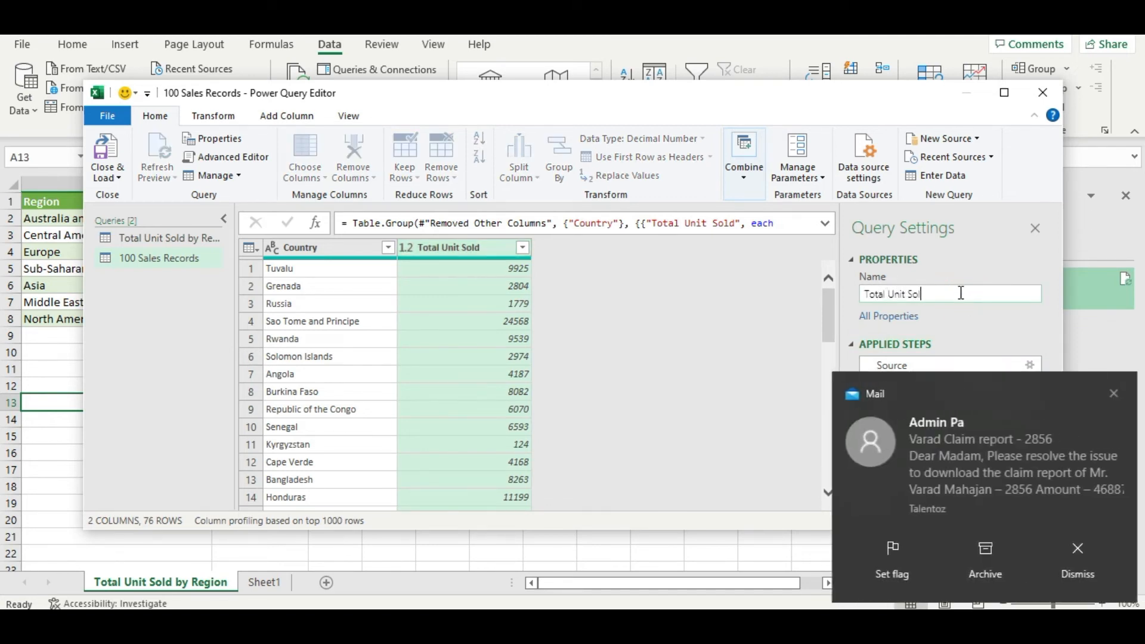
pyautogui.click(1074, 557)
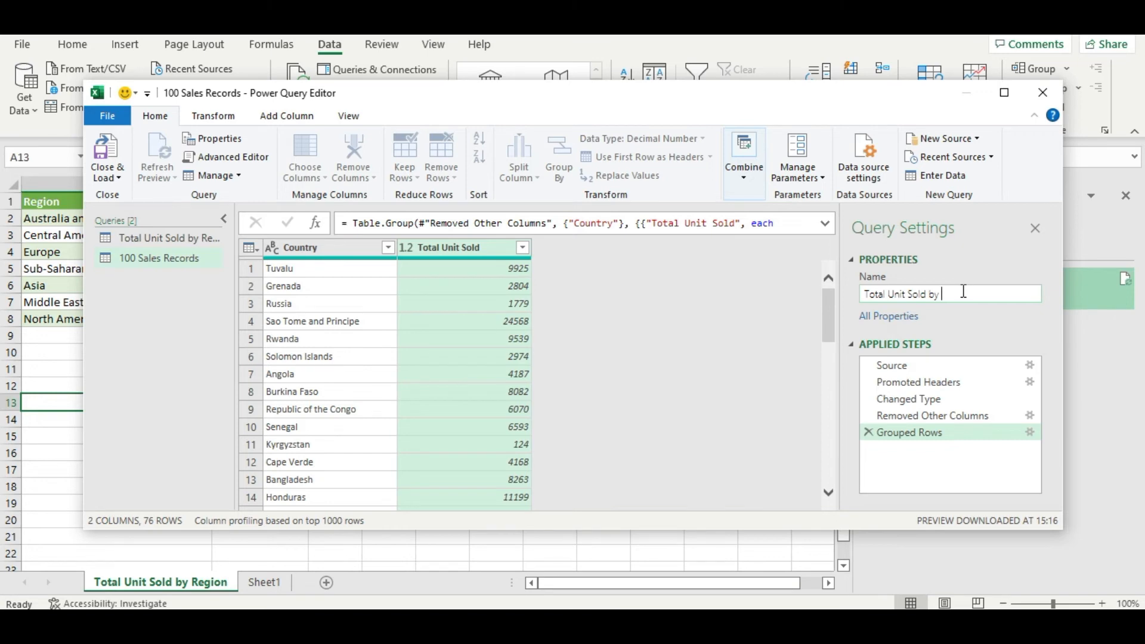
pyautogui.write('by Country')
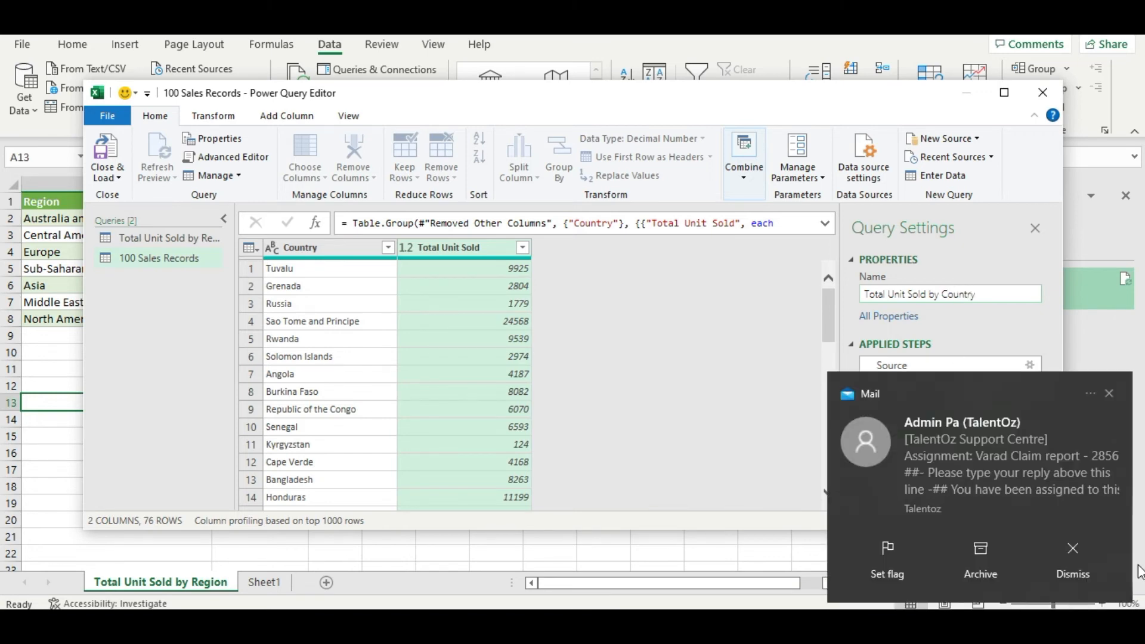
pyautogui.click(1070, 545)
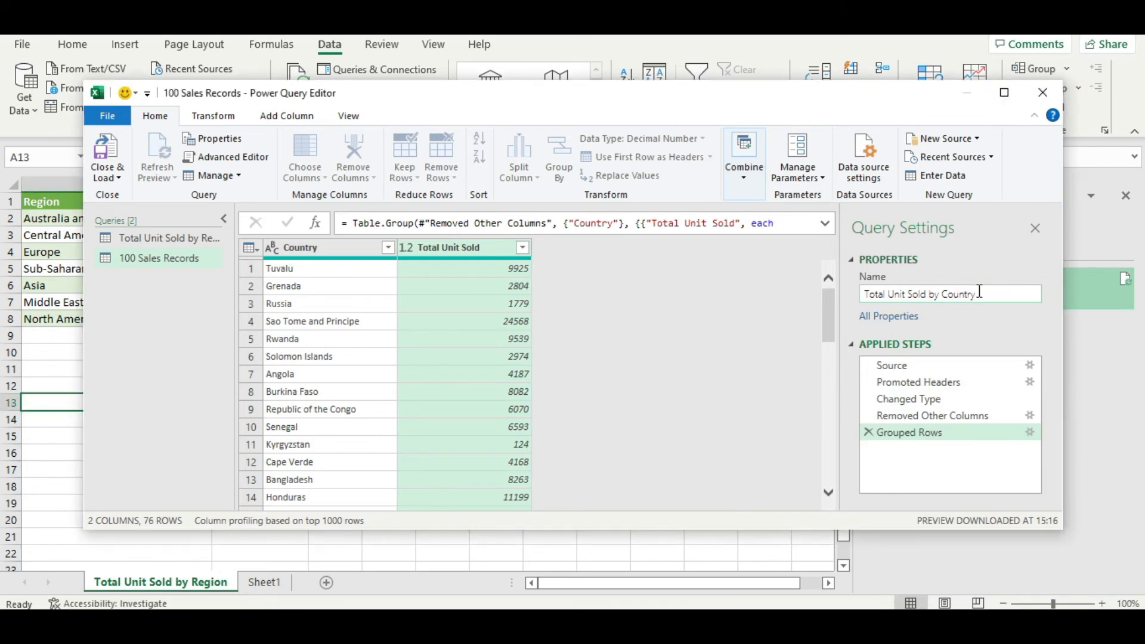
pyautogui.click(873, 278)
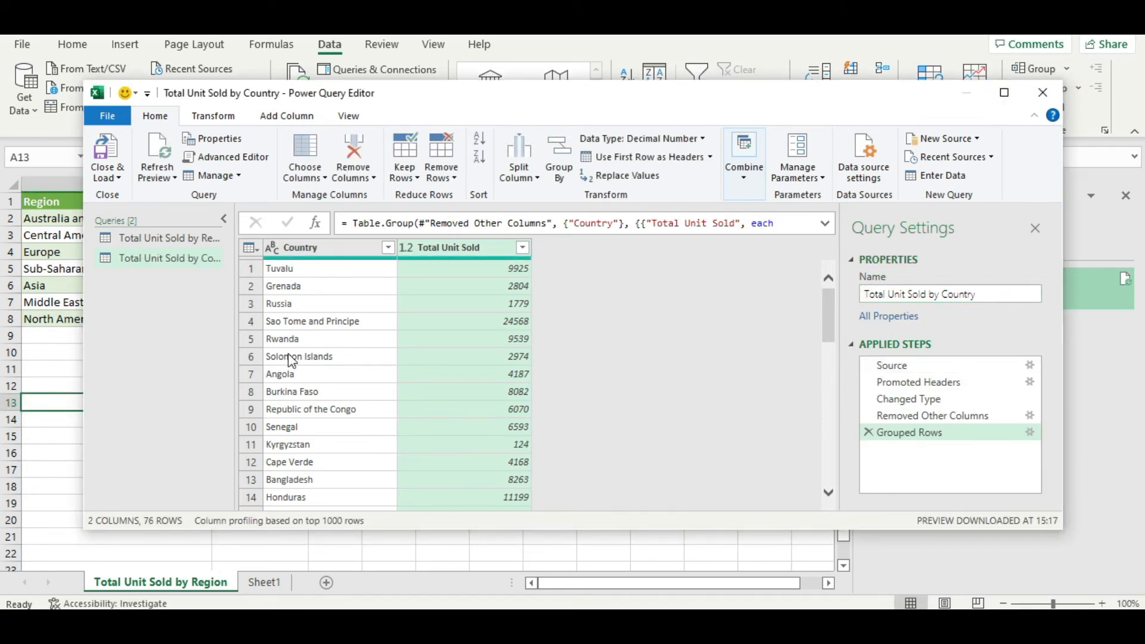
pyautogui.click(106, 158)
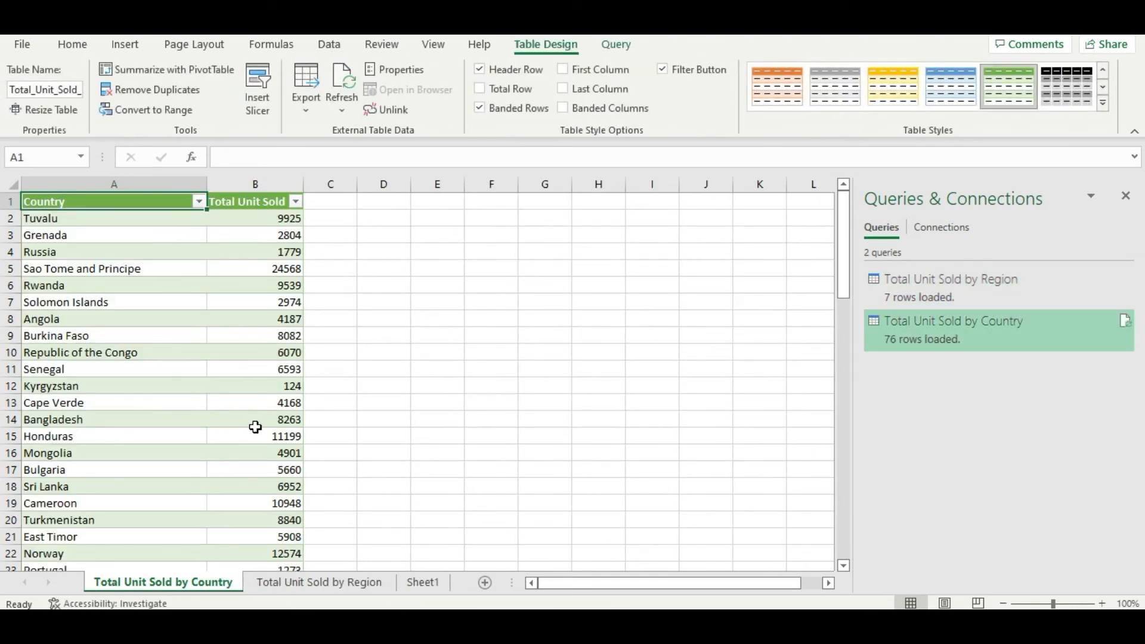
# Step: Select the entire Country and Total Unit Sold table, down to row 77, and insert a clustered bar chart from it
pyautogui.scroll(-9, 261, 456)
pyautogui.scroll(9, 266, 475)
pyautogui.moveTo(99, 197); pyautogui.dragTo(261, 447)
pyautogui.scroll(-5, 257, 453)
pyautogui.scroll(-19, 257, 452)
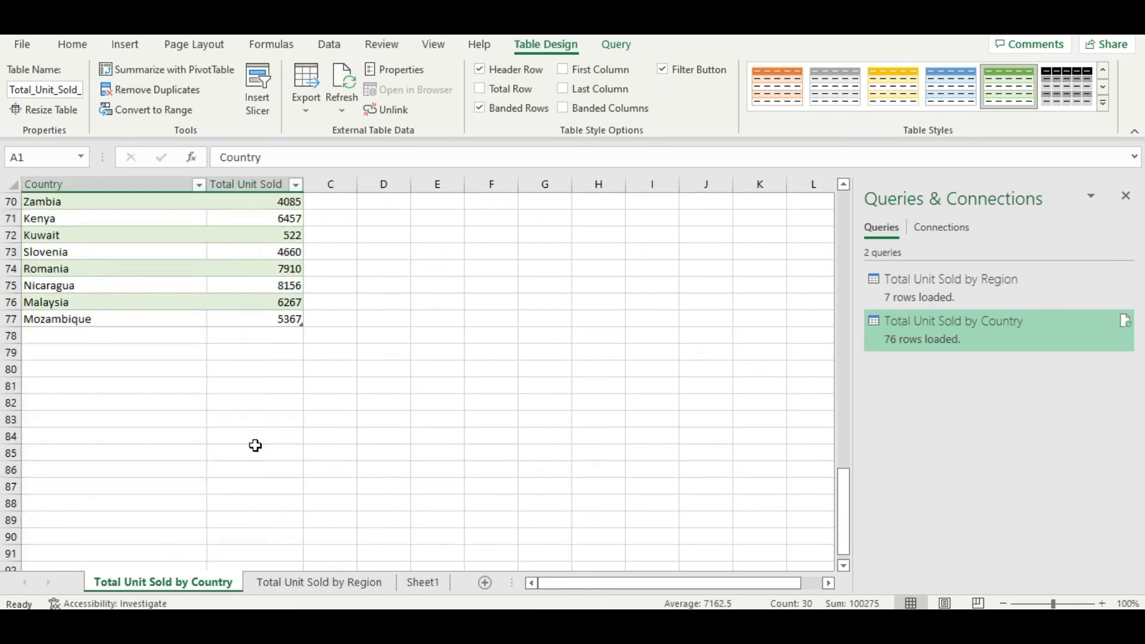
pyautogui.keyDown('shift'); pyautogui.click(284, 269); pyautogui.keyUp('shift')
pyautogui.click(316, 312)
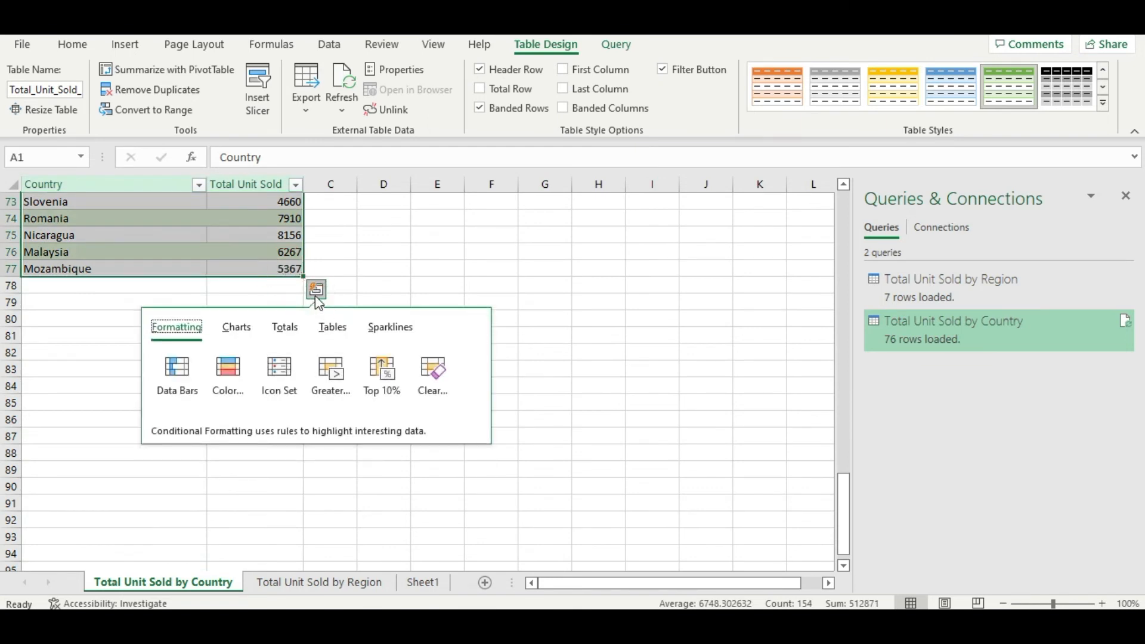
pyautogui.click(241, 337)
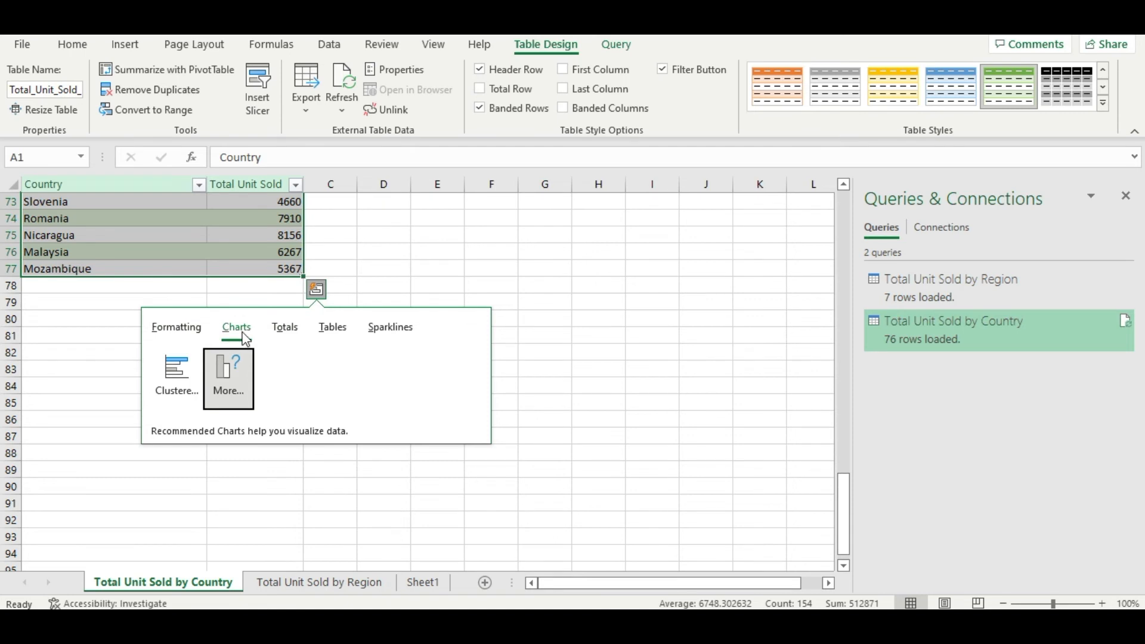
pyautogui.moveTo(188, 372)
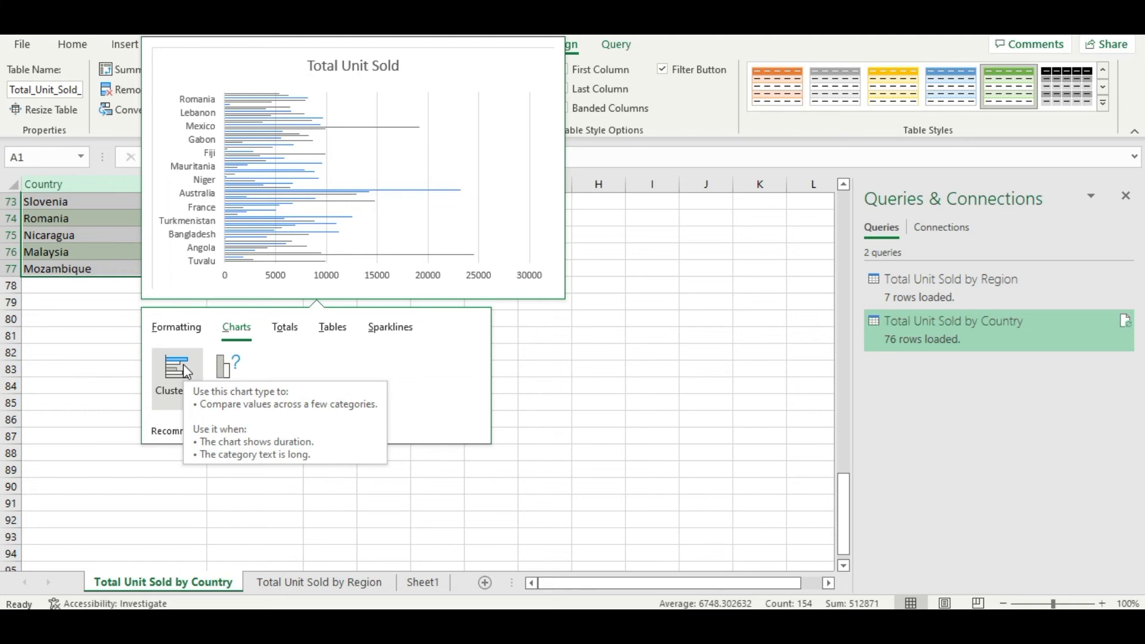
pyautogui.click(187, 372)
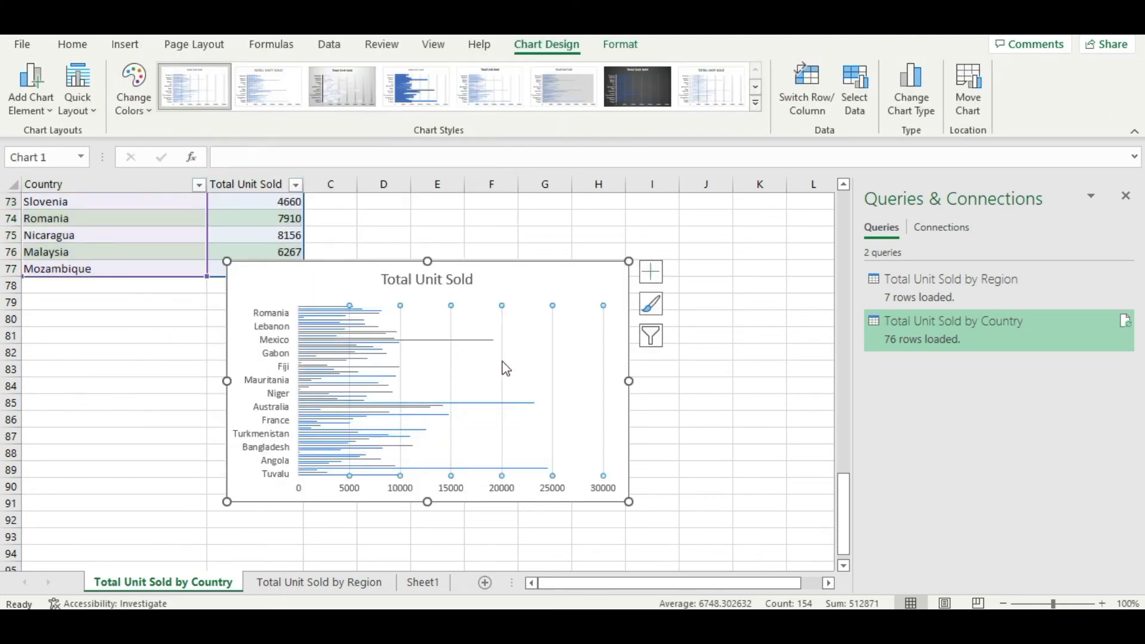
# Step: Move the bar chart up the sheet beside the country table, with its top edge at about row 27
pyautogui.moveTo(346, 288); pyautogui.dragTo(459, 230)
pyautogui.scroll(3, 488, 366)
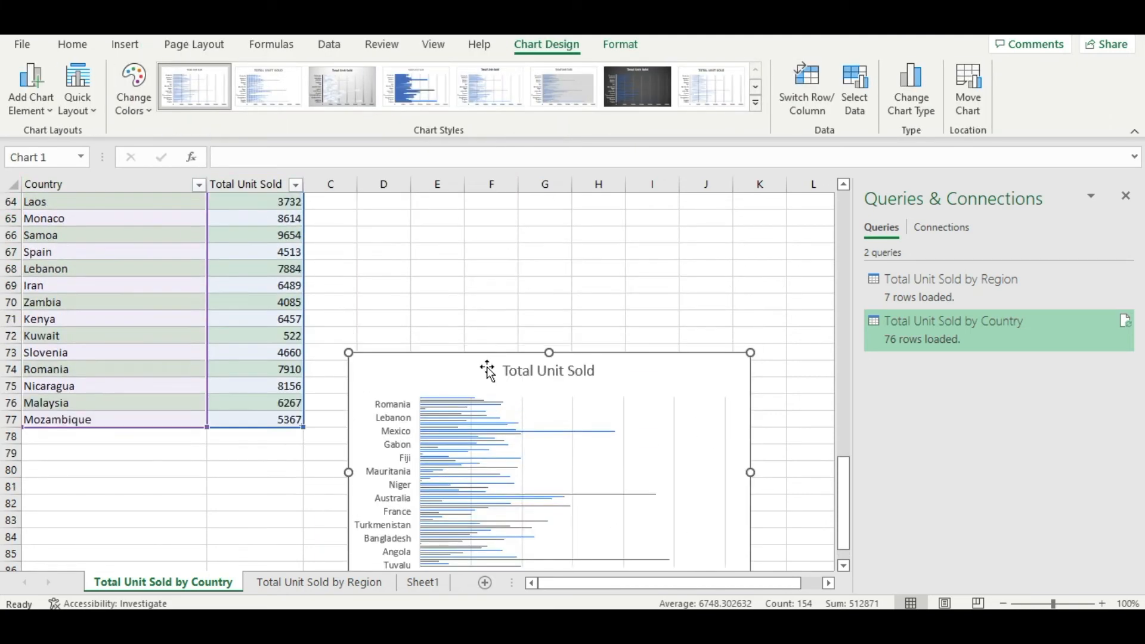
pyautogui.moveTo(430, 378); pyautogui.dragTo(402, 201)
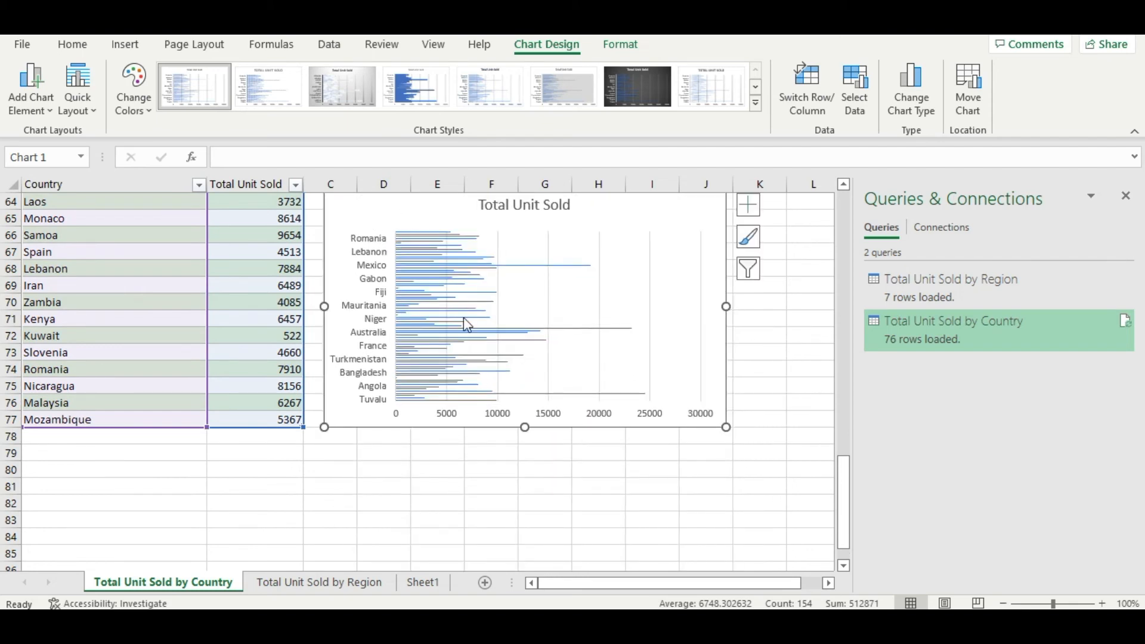
pyautogui.scroll(3, 465, 329)
pyautogui.moveTo(396, 358); pyautogui.dragTo(396, 192)
pyautogui.scroll(4, 439, 308)
pyautogui.scroll(-2, 418, 452)
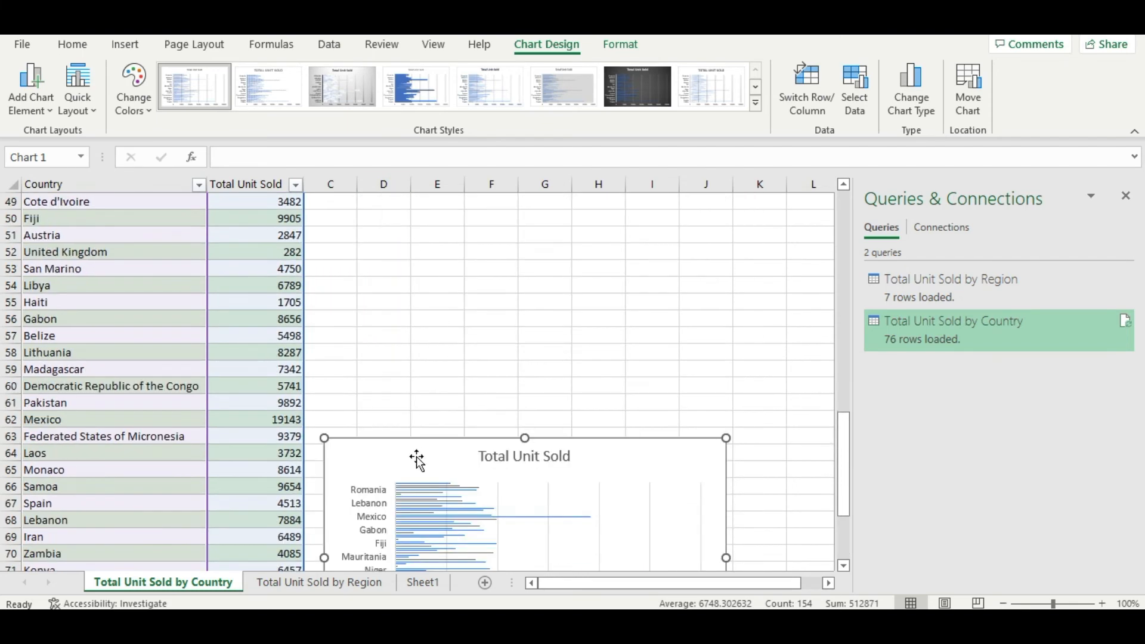
pyautogui.moveTo(399, 458); pyautogui.dragTo(393, 244)
pyautogui.scroll(2, 431, 325)
pyautogui.moveTo(393, 352); pyautogui.dragTo(393, 257)
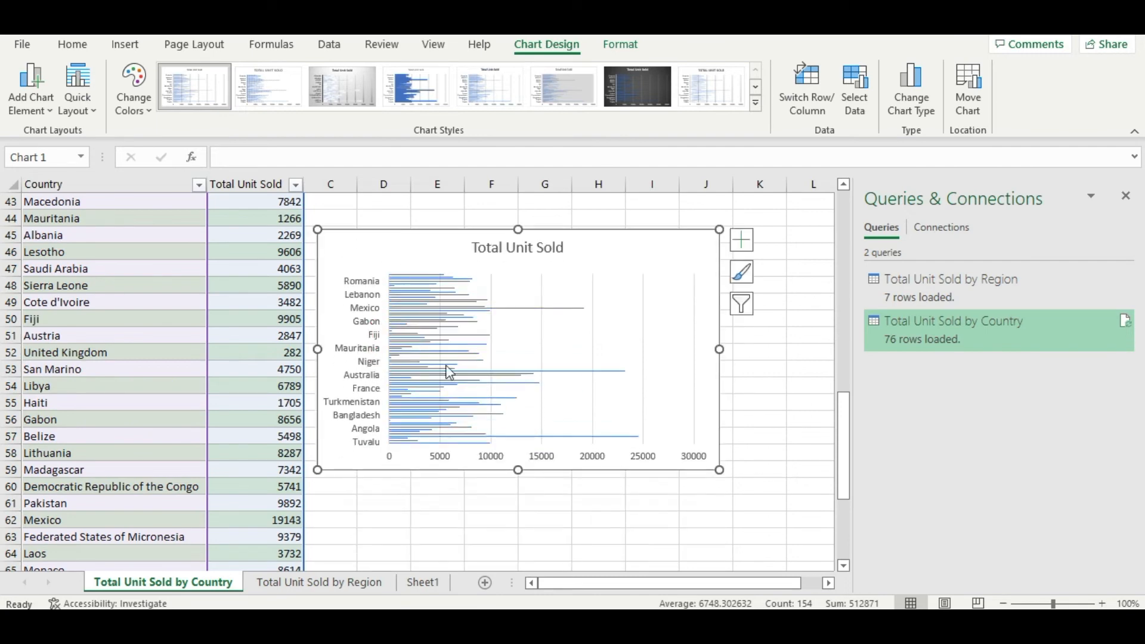
pyautogui.scroll(4, 432, 346)
pyautogui.moveTo(395, 443); pyautogui.dragTo(385, 232)
pyautogui.scroll(2, 411, 316)
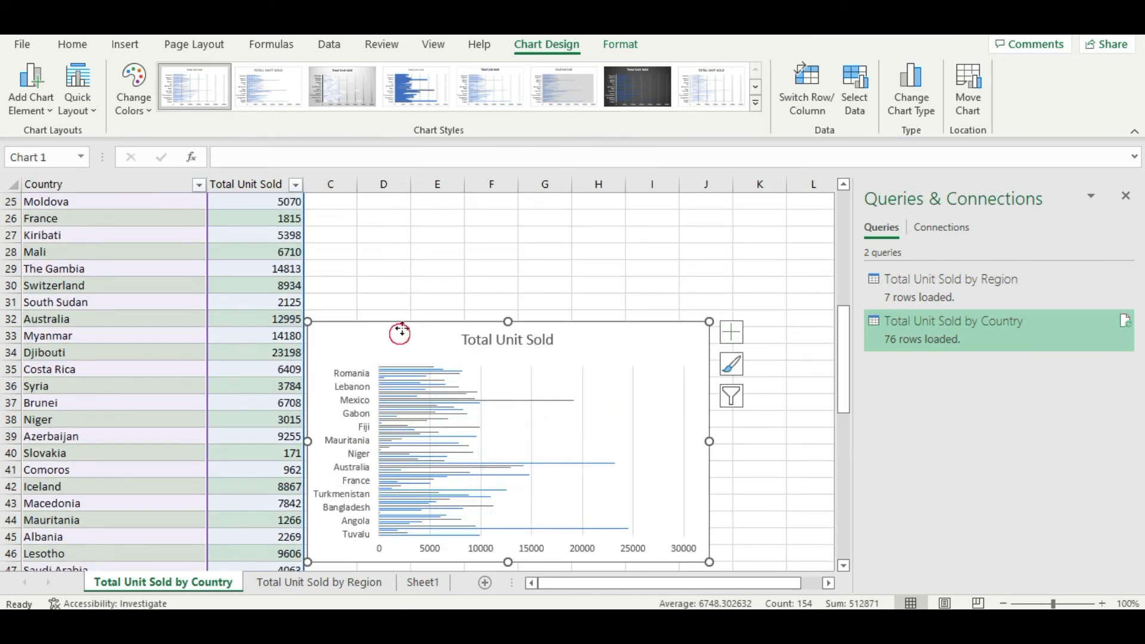
pyautogui.moveTo(399, 332); pyautogui.dragTo(418, 234)
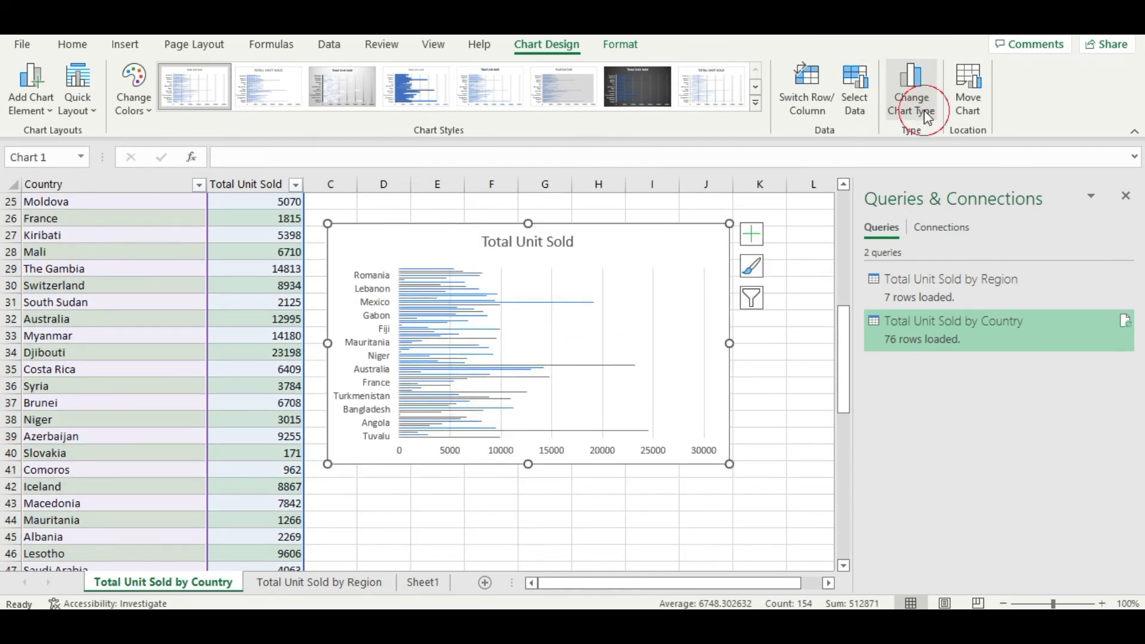
# Step: Change the Total Unit Sold chart from a clustered bar to a line chart
pyautogui.click(912, 95)
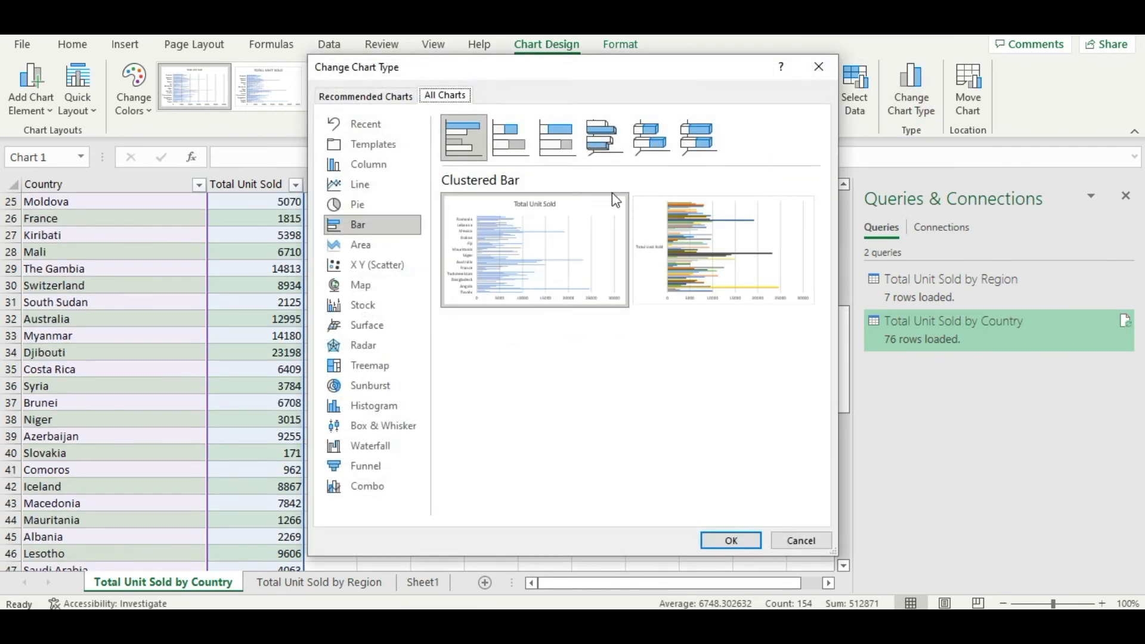
pyautogui.click(371, 185)
pyautogui.click(740, 546)
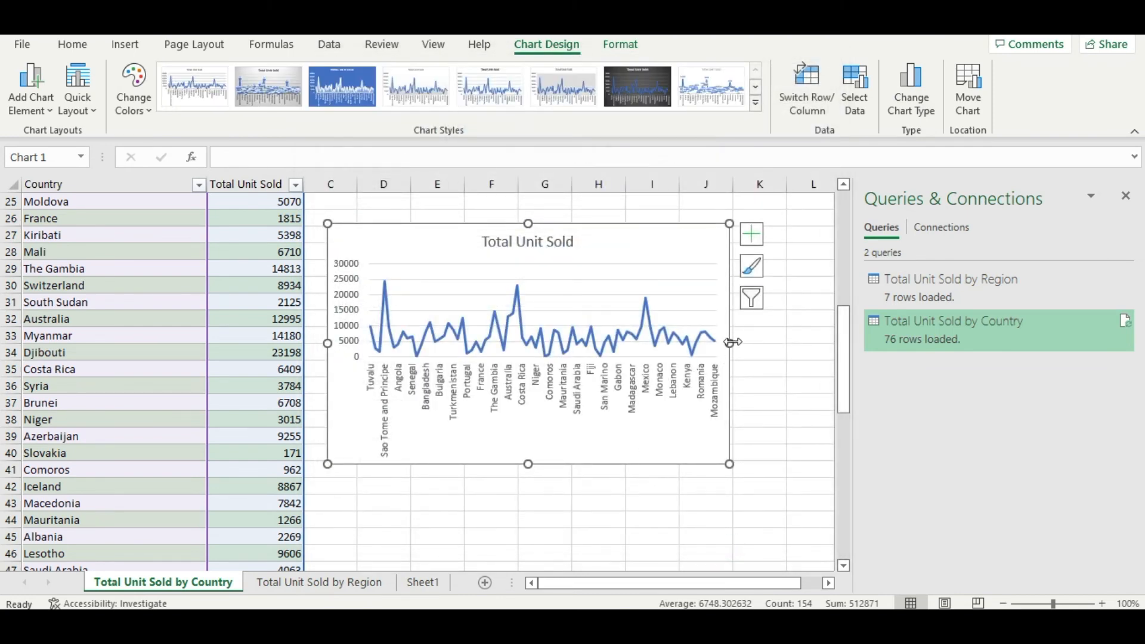
# Step: Close the Queries & Connections pane and enlarge the line chart to reach about column P and row 45
pyautogui.moveTo(730, 342); pyautogui.dragTo(822, 341)
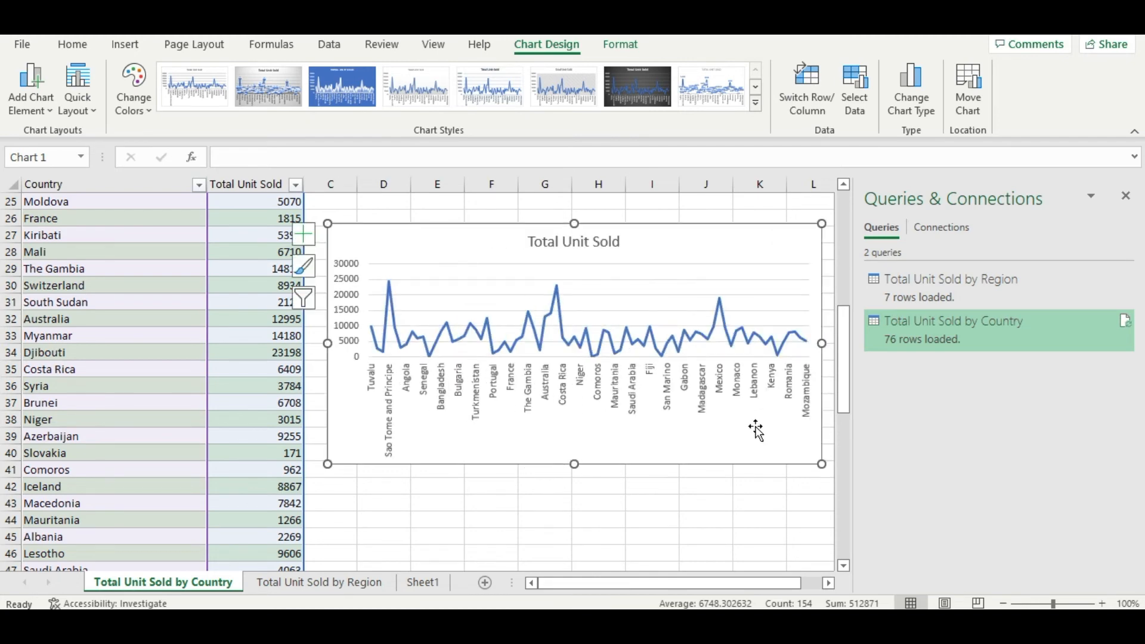
pyautogui.click(1126, 196)
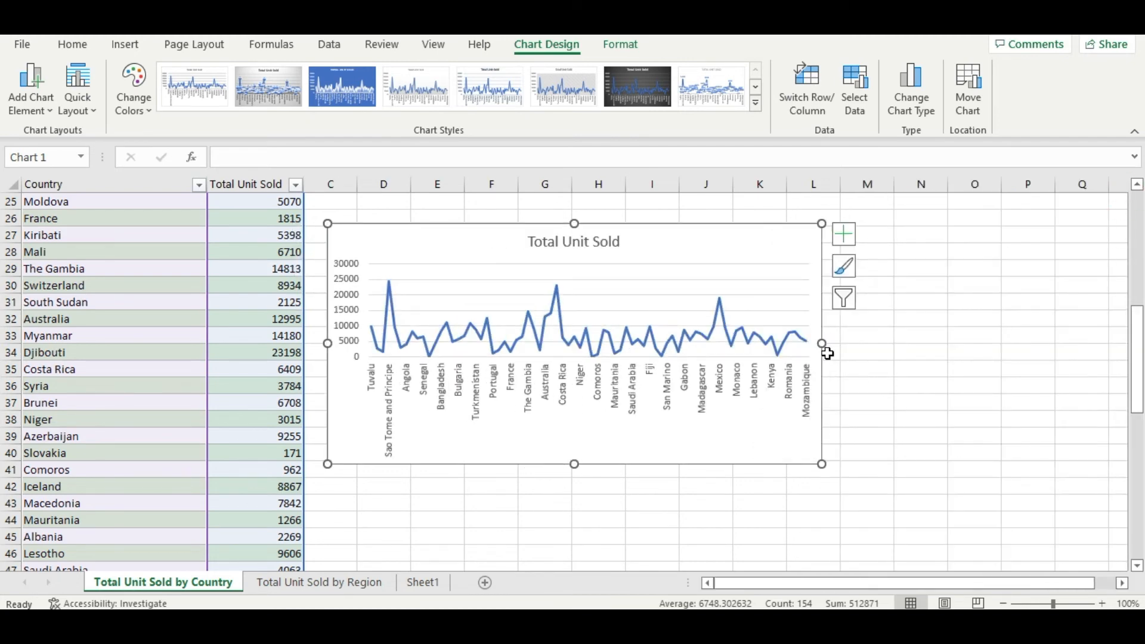
pyautogui.moveTo(823, 345); pyautogui.dragTo(1045, 344)
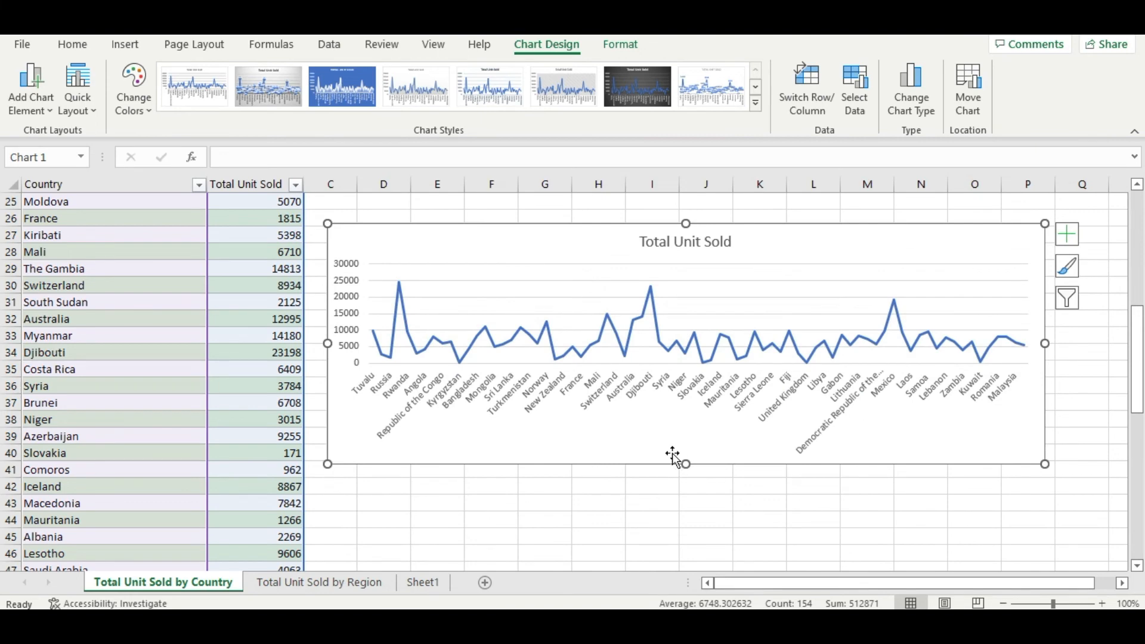
pyautogui.moveTo(686, 466); pyautogui.dragTo(697, 540)
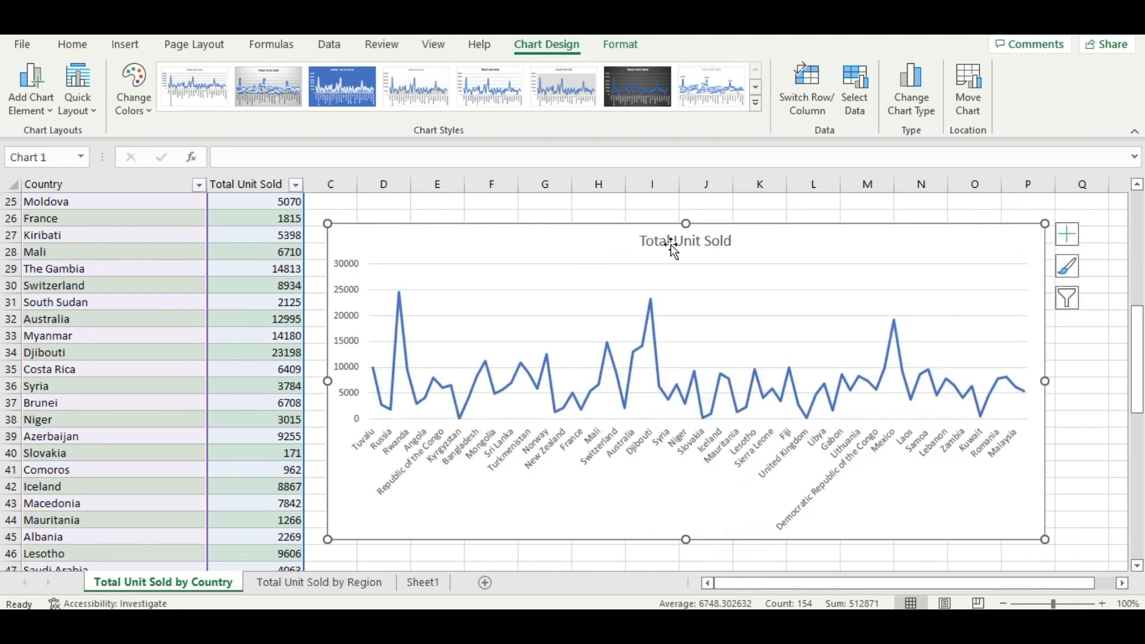
# Step: Apply the light chart style with a thin line and faint vertical drop lines to the line chart
pyautogui.click(570, 365)
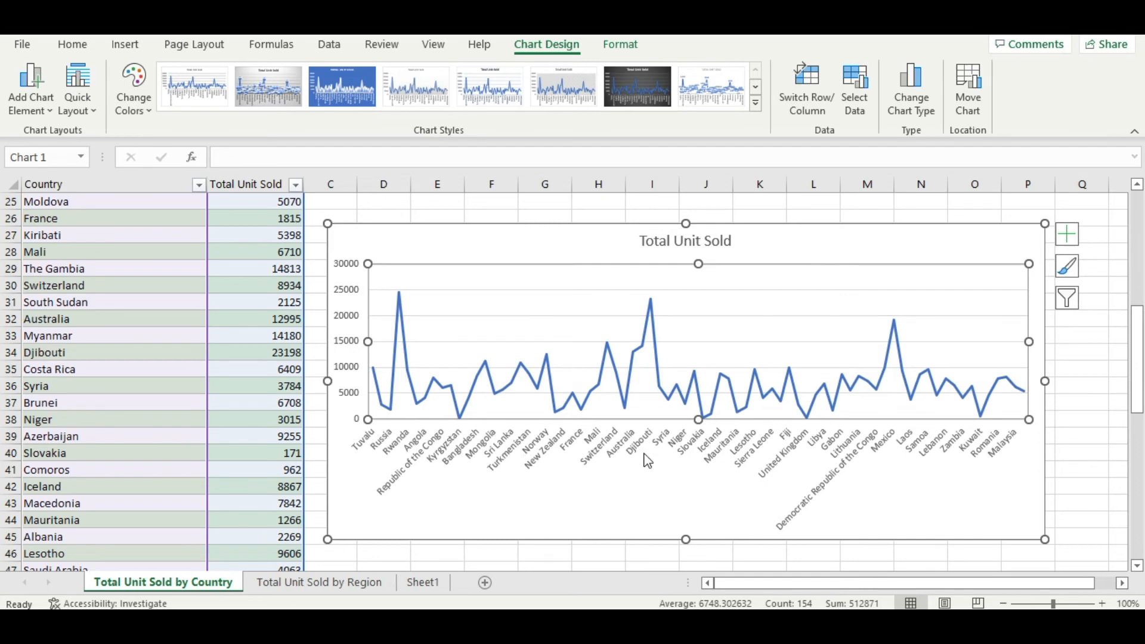
pyautogui.click(576, 82)
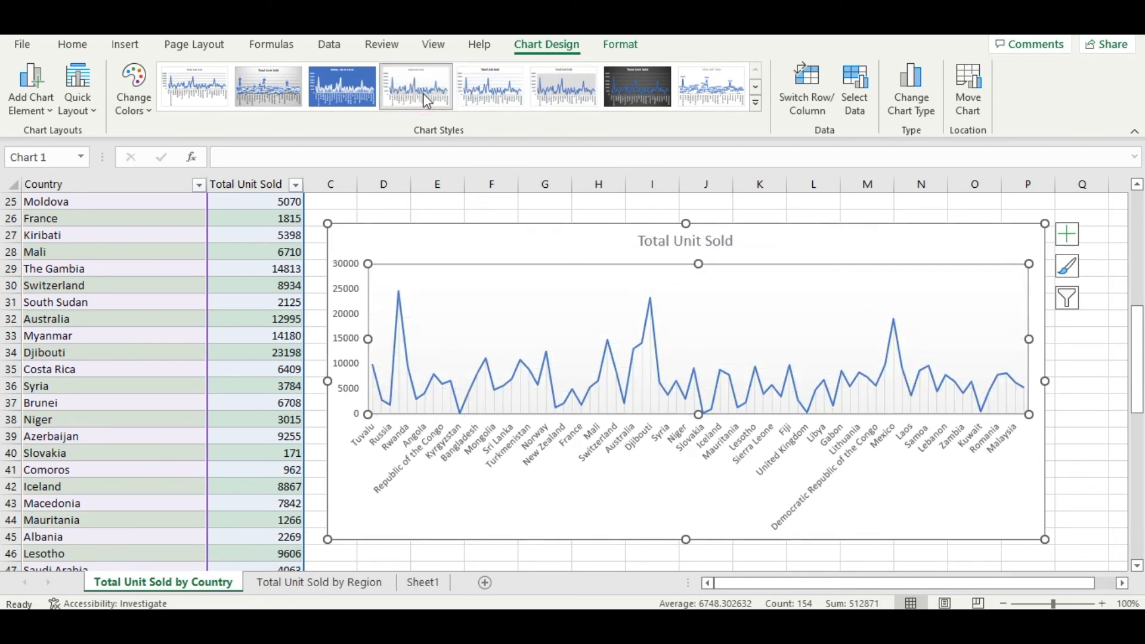
# Step: Try the blue, plain white, dark and grey gradient chart styles in turn on the line chart
pyautogui.click(194, 85)
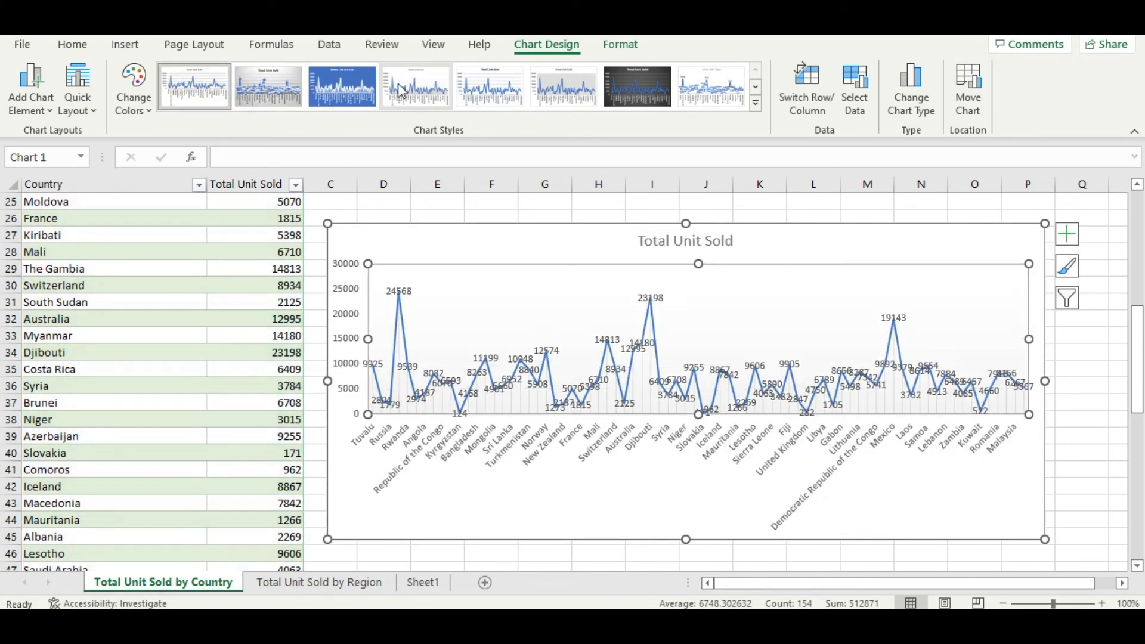
pyautogui.click(356, 90)
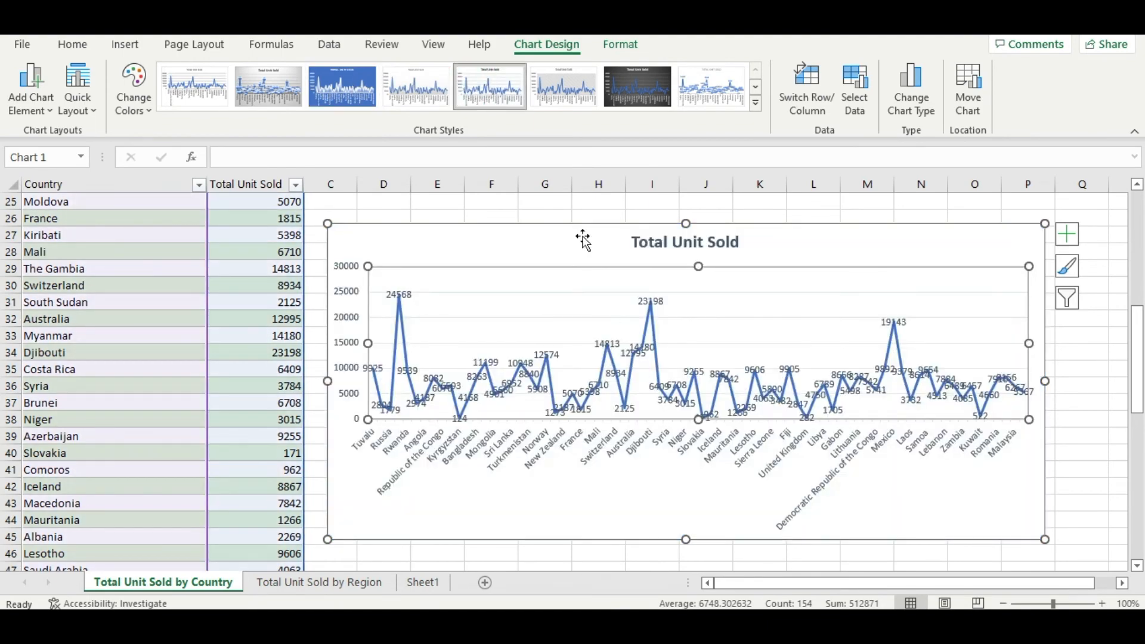
pyautogui.click(575, 95)
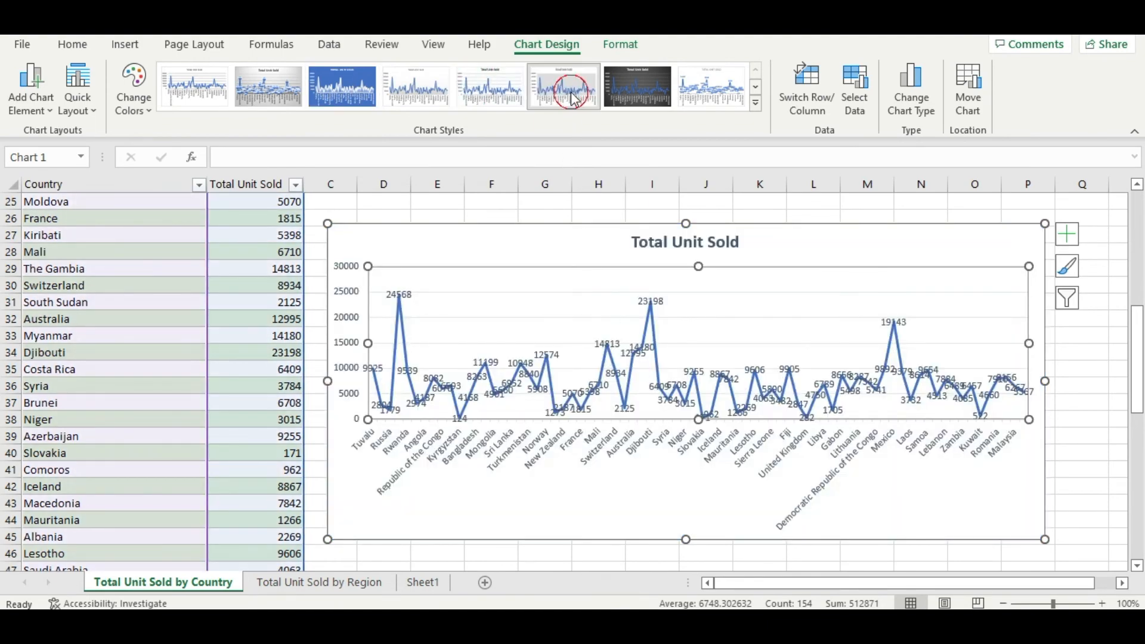
pyautogui.click(656, 98)
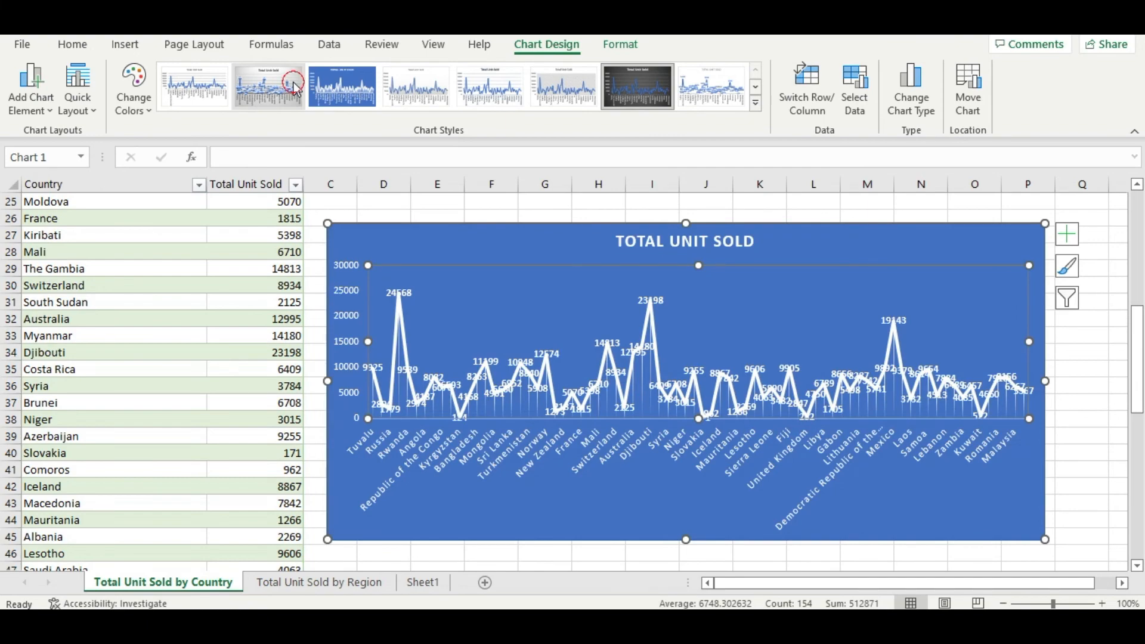
pyautogui.click(285, 89)
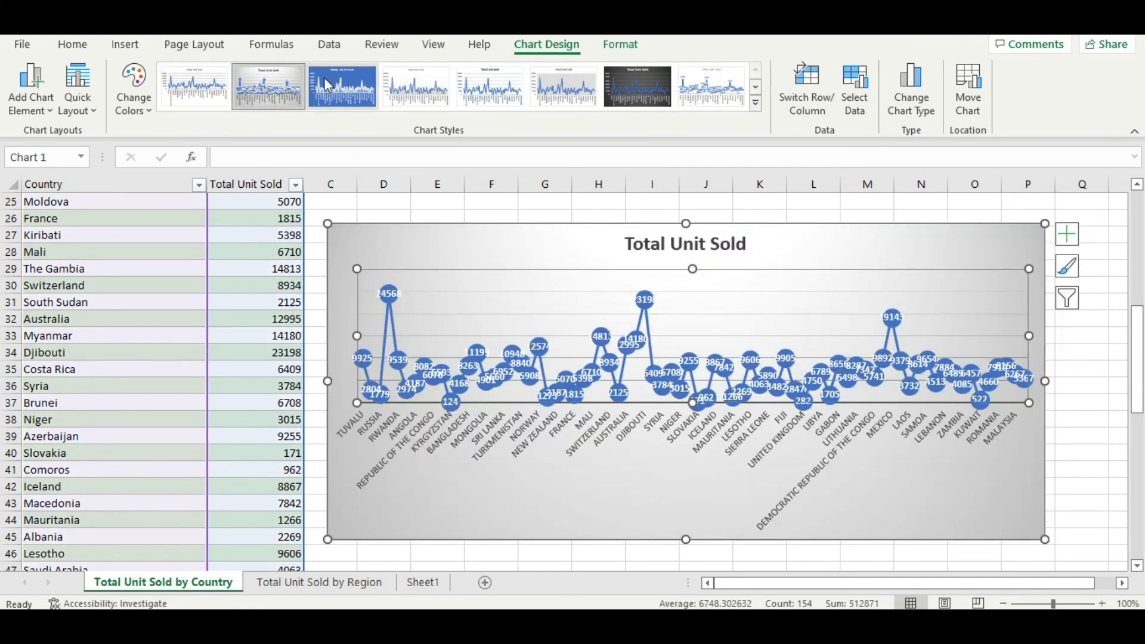
# Step: Undo the chart style trials to restore the light style with faint drop lines and no data labels
pyautogui.hotkey('ctrl', 'z')
pyautogui.hotkey('ctrl', 'z')
pyautogui.hotkey('ctrl', 'z')
pyautogui.hotkey('ctrl', 'z')
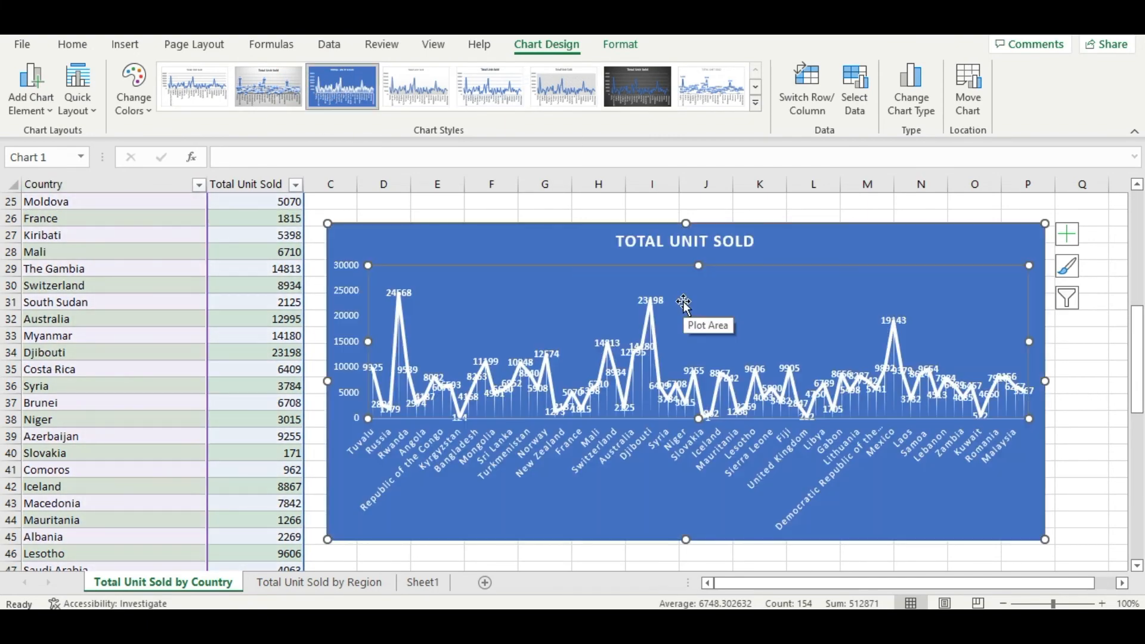
pyautogui.hotkey('ctrl', 'y')
pyautogui.hotkey('ctrl', 'y')
pyautogui.hotkey('ctrl', 'y')
pyautogui.hotkey('ctrl', 'y')
pyautogui.hotkey('ctrl', 'z')
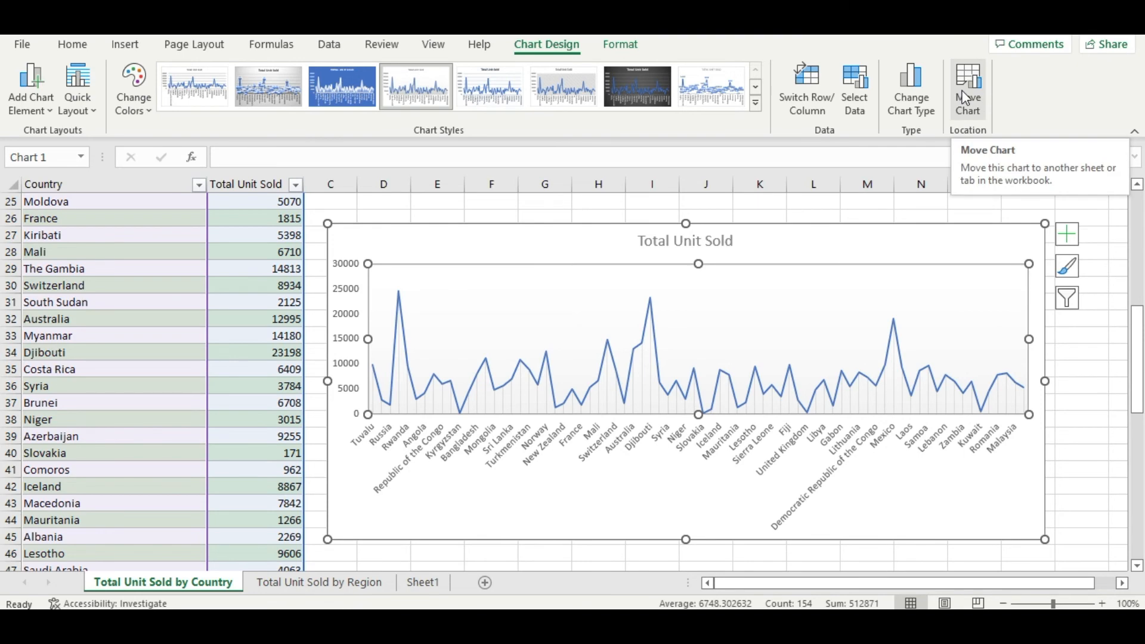
pyautogui.scroll(2, 494, 450)
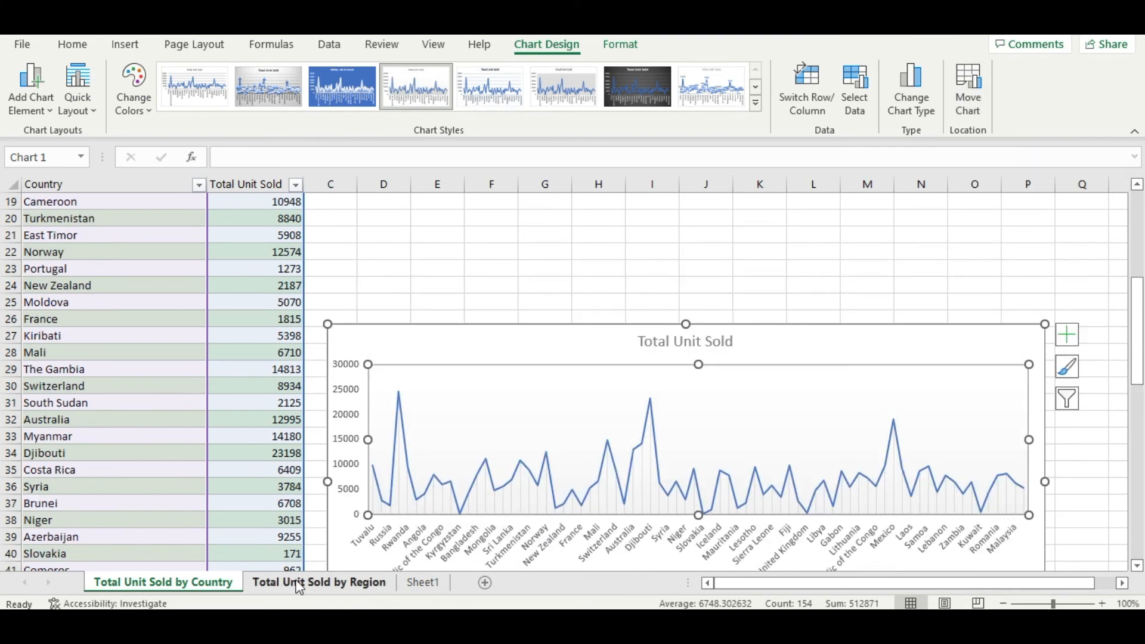
# Step: Move the line chart on the Total Unit Sold by Country sheet up beside the table, to about rows 10 to 29
pyautogui.click(298, 584)
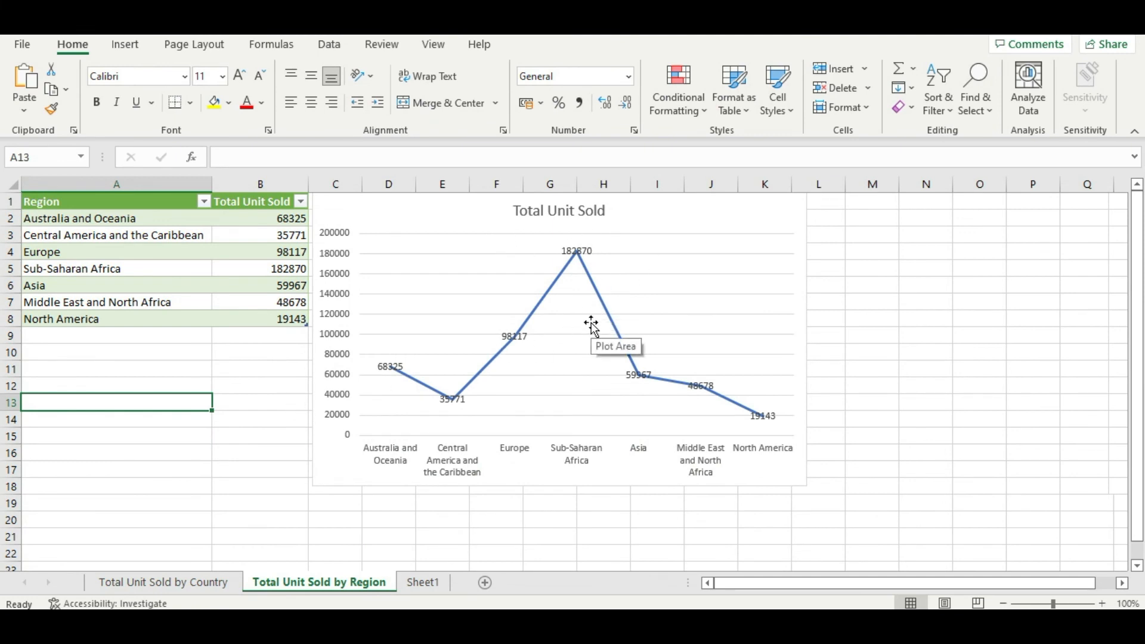
pyautogui.click(198, 585)
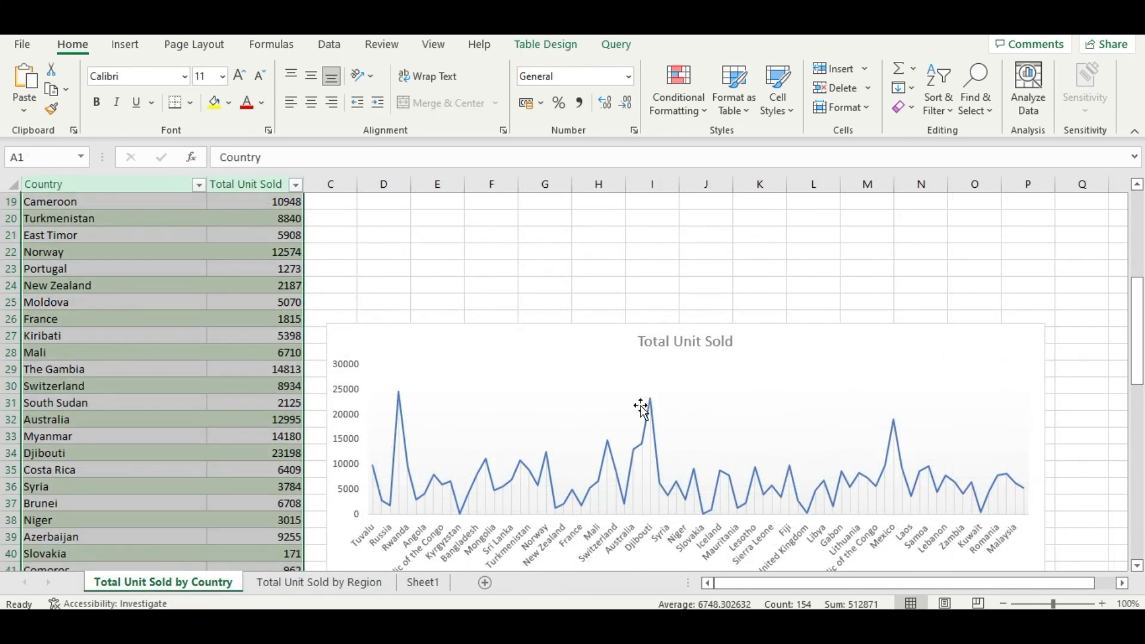
pyautogui.moveTo(624, 361); pyautogui.dragTo(613, 274)
pyautogui.scroll(3, 612, 280)
pyautogui.moveTo(591, 438); pyautogui.dragTo(551, 331)
pyautogui.hotkey('ctrl', 'z')
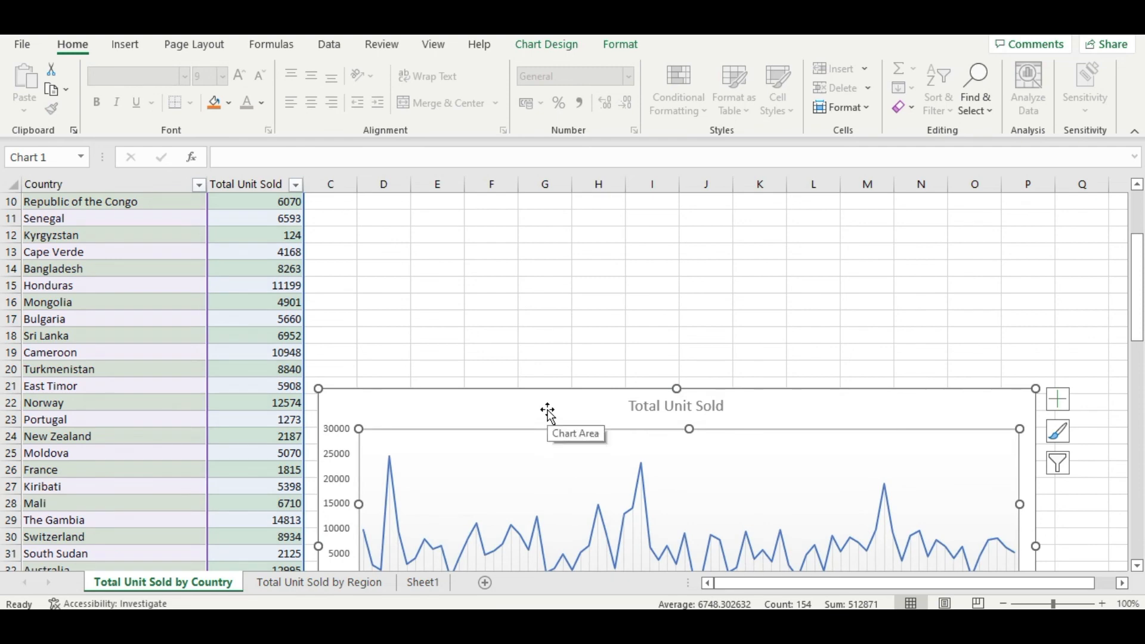
pyautogui.moveTo(522, 404); pyautogui.dragTo(560, 223)
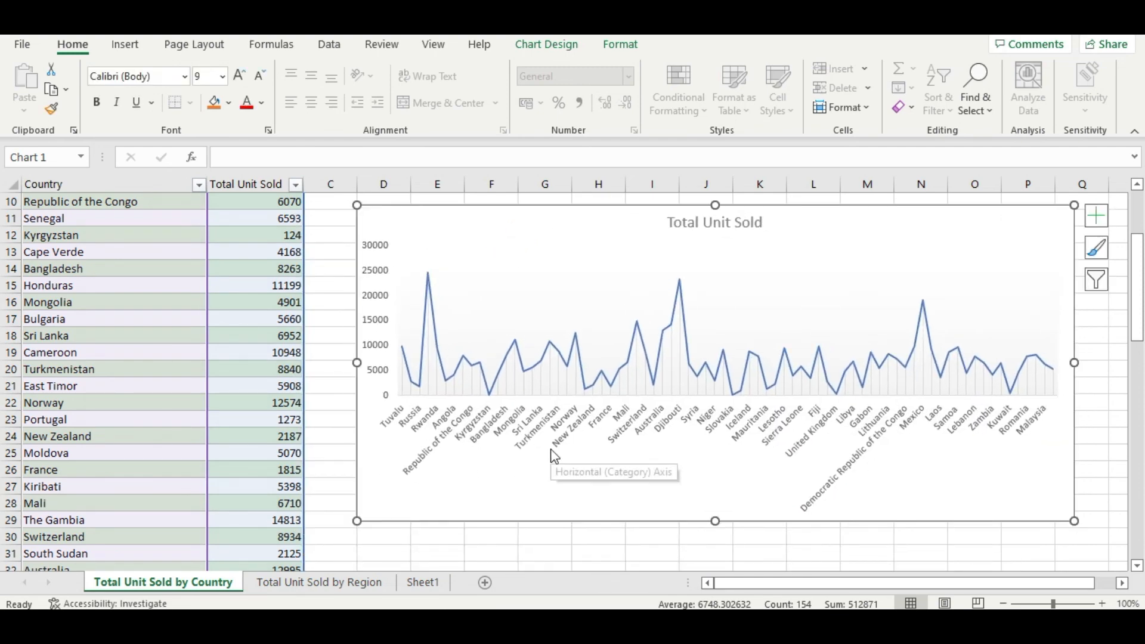
# Step: Paste a copy of the country line chart onto the Total Unit Sold by Region sheet, beyond the region chart
pyautogui.click(320, 583)
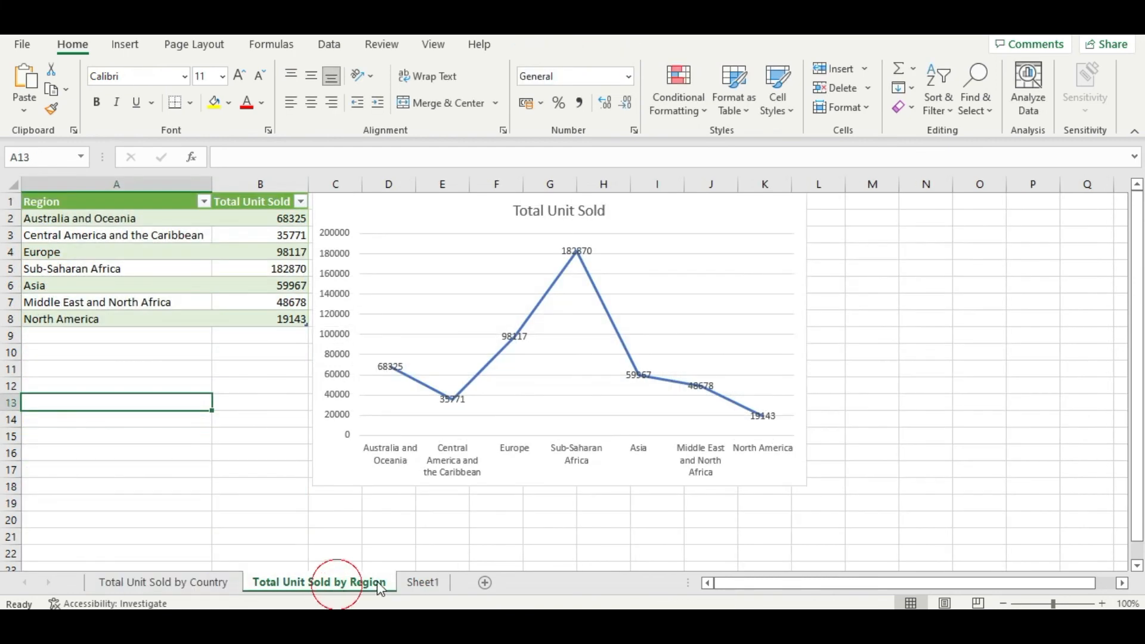
pyautogui.click(918, 361)
pyautogui.hotkey('ctrl', 'v')
# Step: Move the pasted country chart up to row 1, directly beside the region line chart
pyautogui.moveTo(964, 350); pyautogui.dragTo(938, 353)
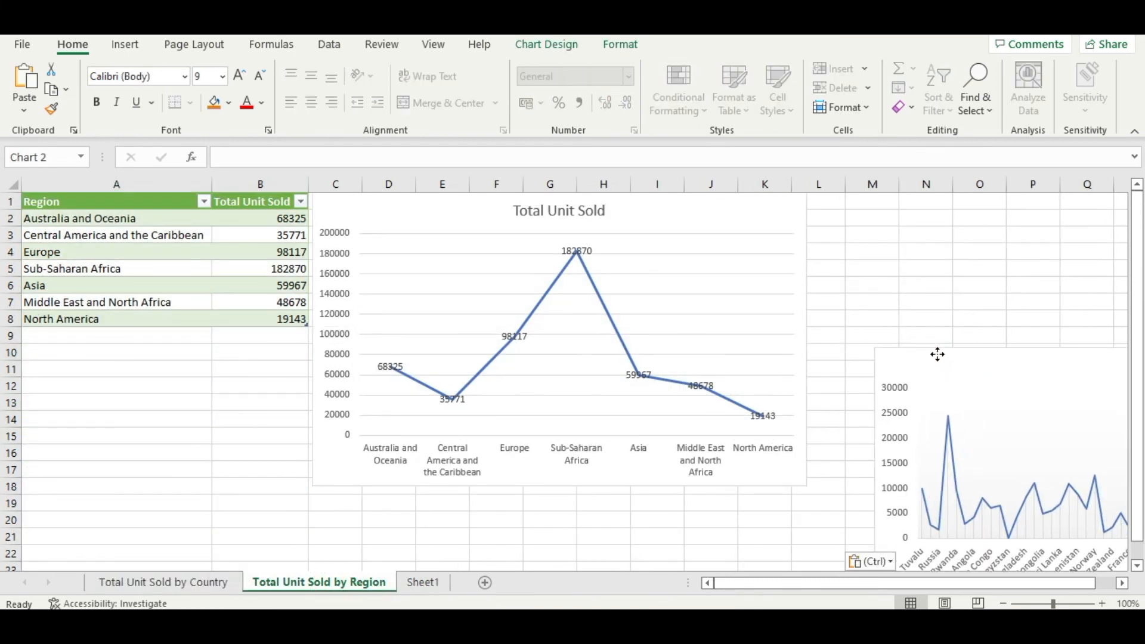
pyautogui.scroll(-3, 933, 324)
pyautogui.moveTo(800, 584); pyautogui.dragTo(843, 582)
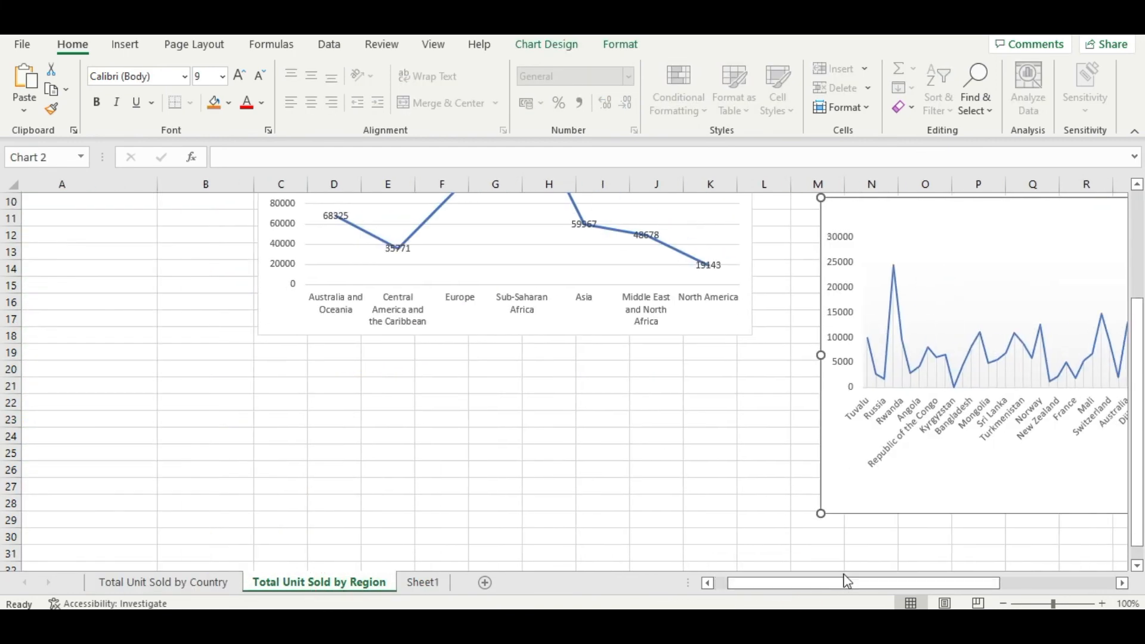
pyautogui.scroll(3, 882, 496)
pyautogui.moveTo(913, 364); pyautogui.dragTo(863, 221)
pyautogui.moveTo(827, 588); pyautogui.dragTo(904, 565)
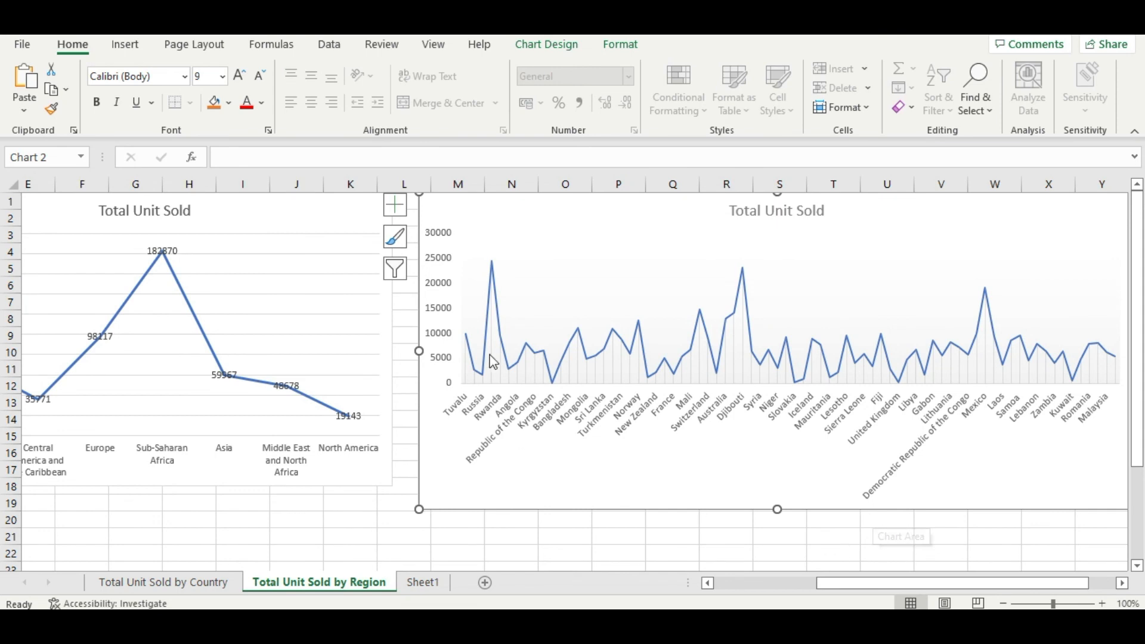
# Step: Lower both charts by about one row and stretch the region chart's bottom edge to row 20 to match the country chart
pyautogui.moveTo(454, 208); pyautogui.dragTo(459, 227)
pyautogui.moveTo(269, 213); pyautogui.dragTo(277, 235)
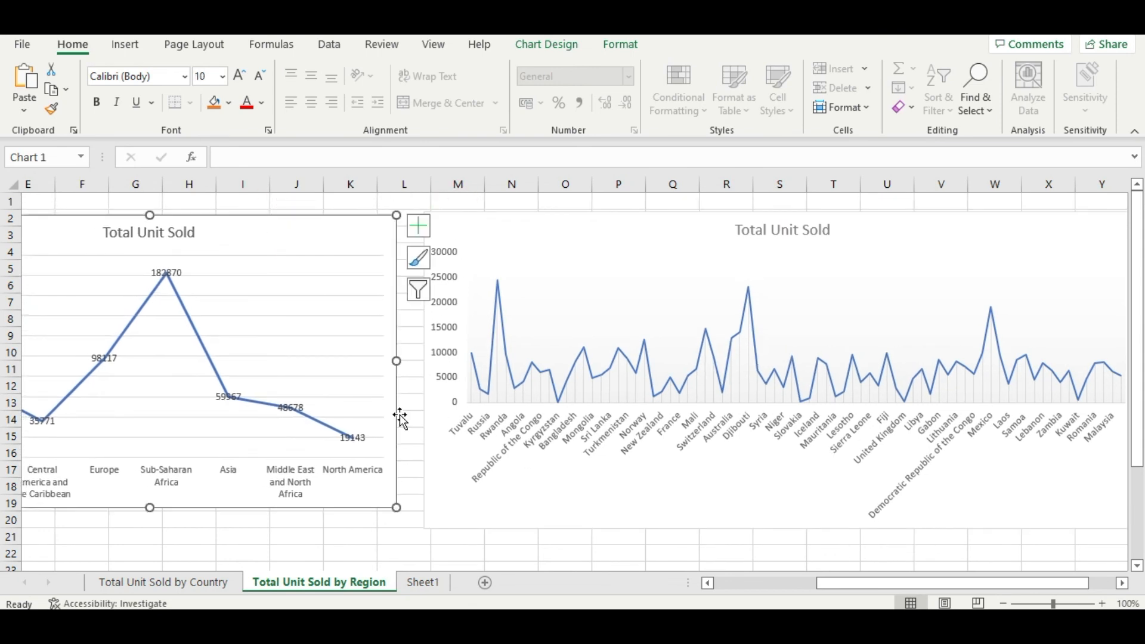
pyautogui.moveTo(902, 583); pyautogui.dragTo(855, 585)
pyautogui.moveTo(338, 507); pyautogui.dragTo(340, 529)
pyautogui.moveTo(876, 584); pyautogui.dragTo(820, 588)
# Step: Change the region line chart to a Doughnut chart after previewing the column and other pie types
pyautogui.doubleClick(606, 355)
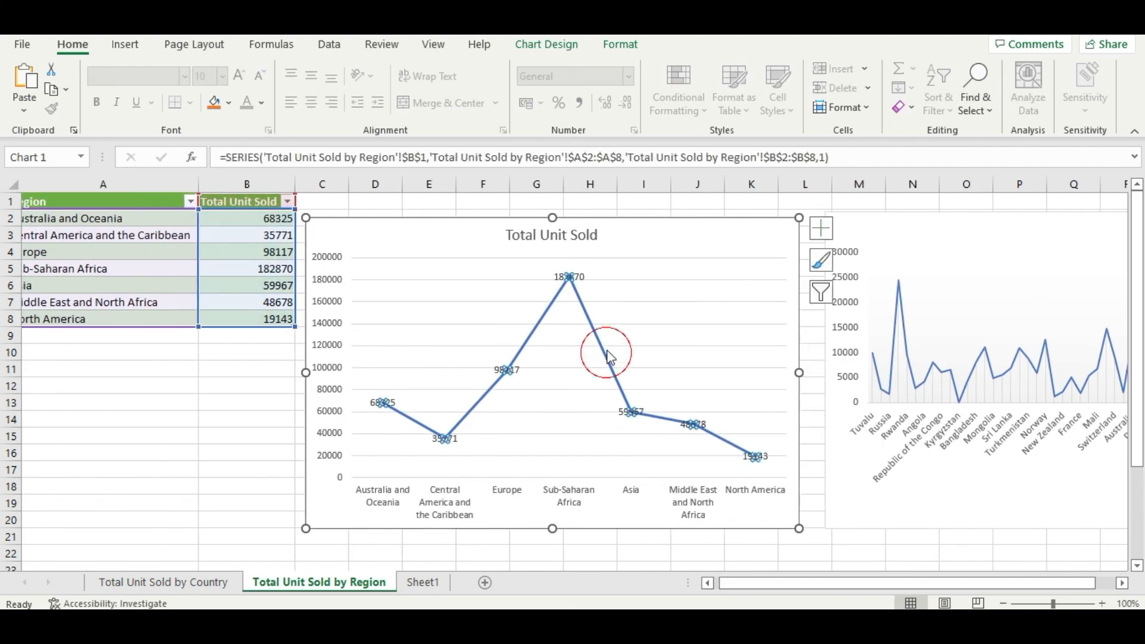
pyautogui.click(711, 279)
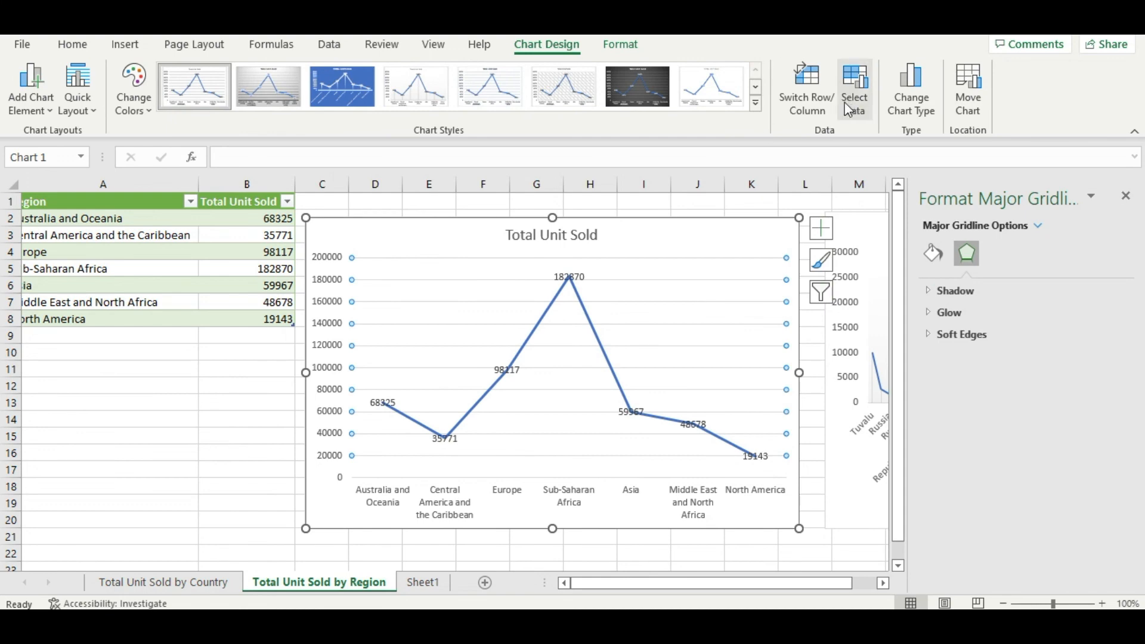
pyautogui.click(911, 98)
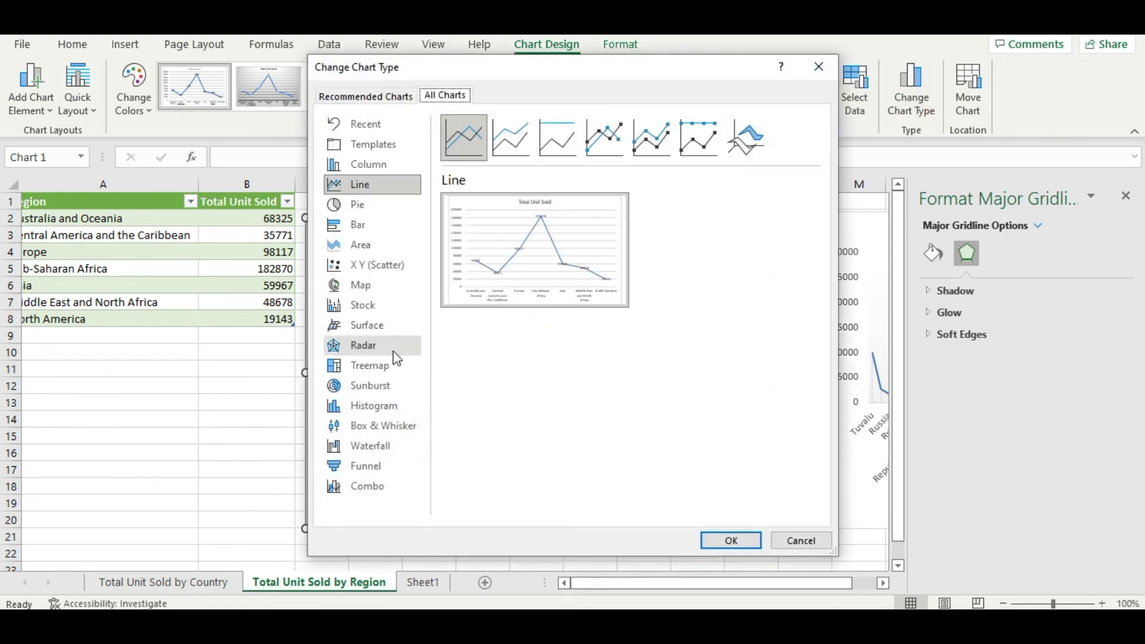
pyautogui.click(366, 167)
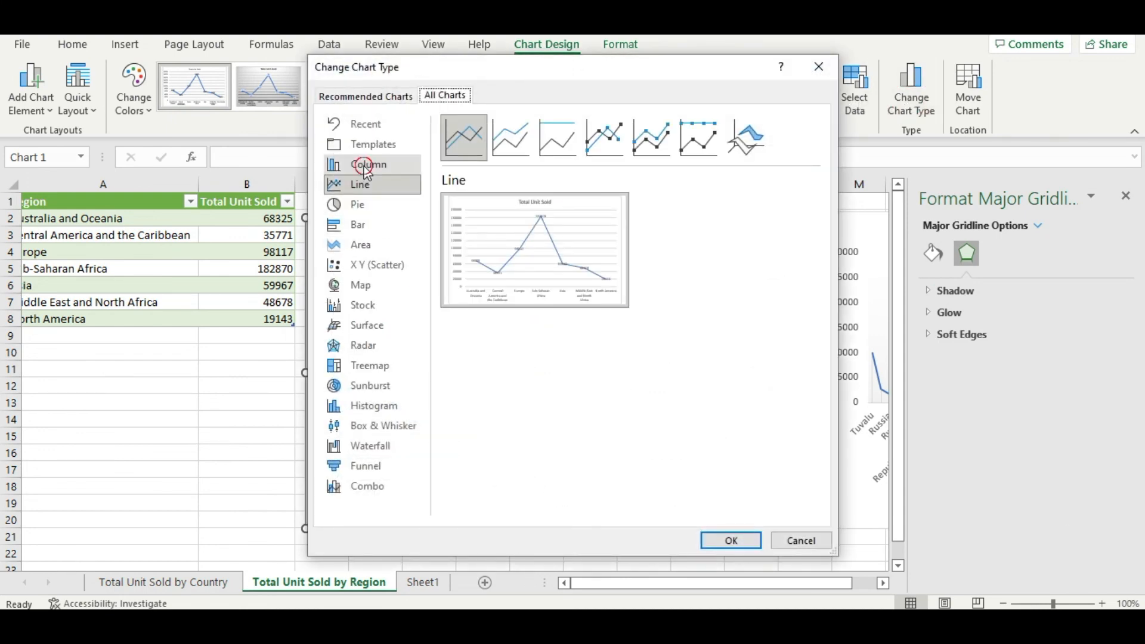
pyautogui.click(365, 205)
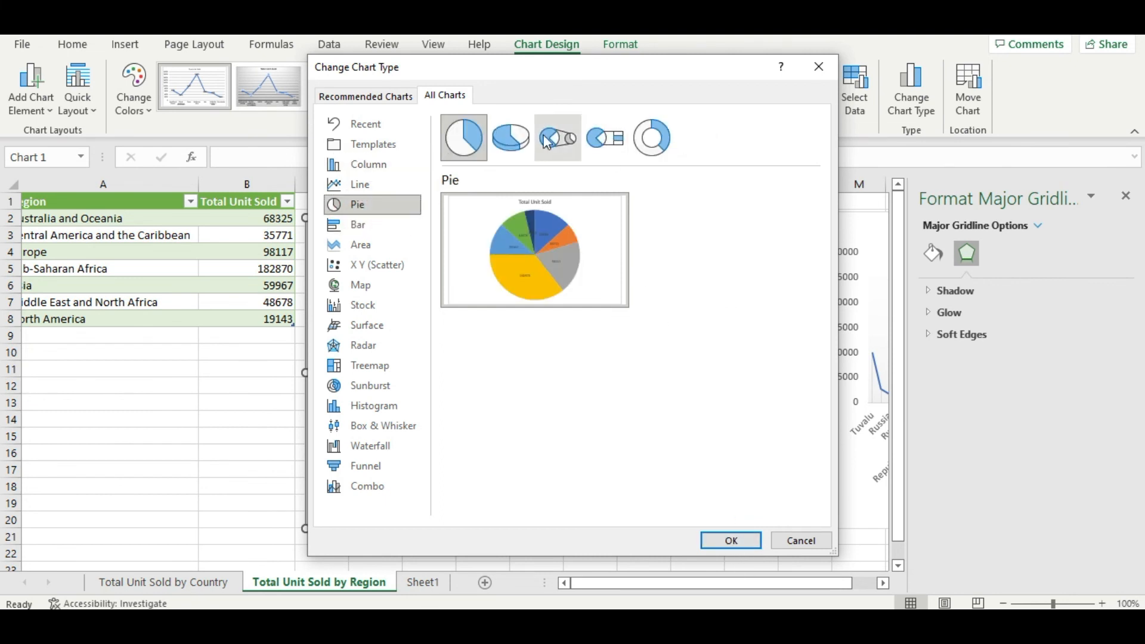
pyautogui.click(510, 137)
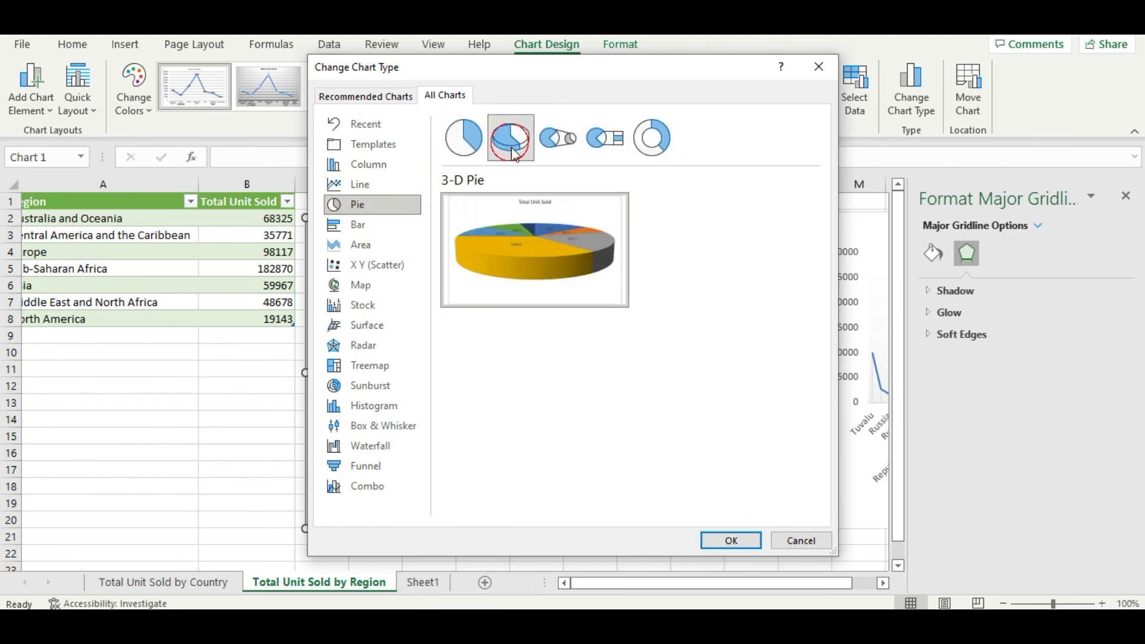
pyautogui.click(559, 141)
pyautogui.click(615, 138)
pyautogui.click(652, 138)
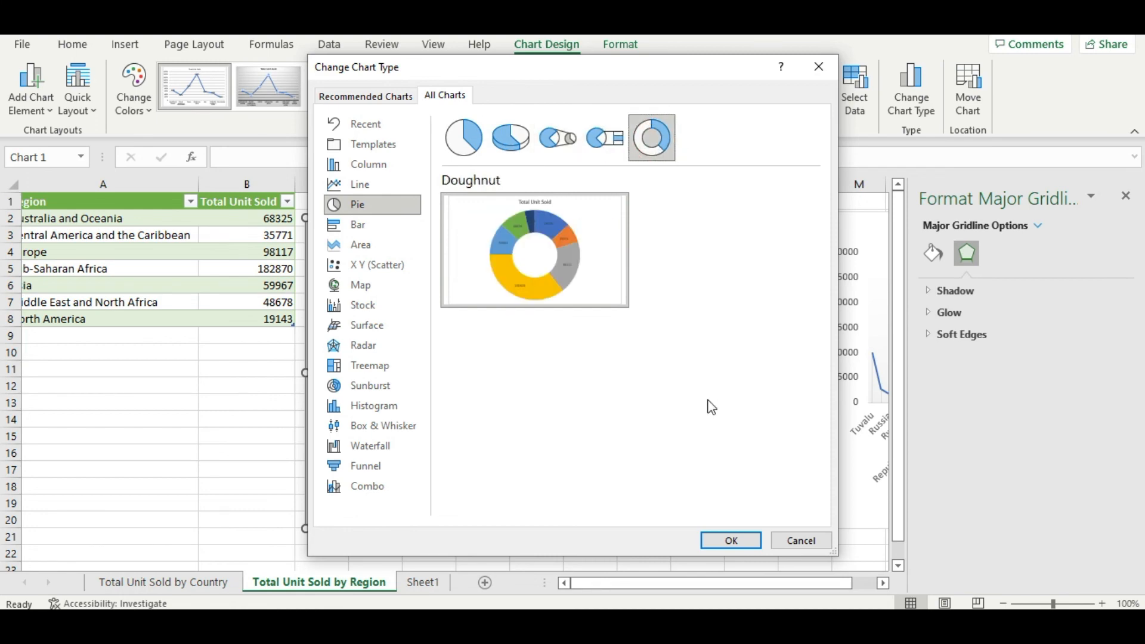
pyautogui.click(730, 540)
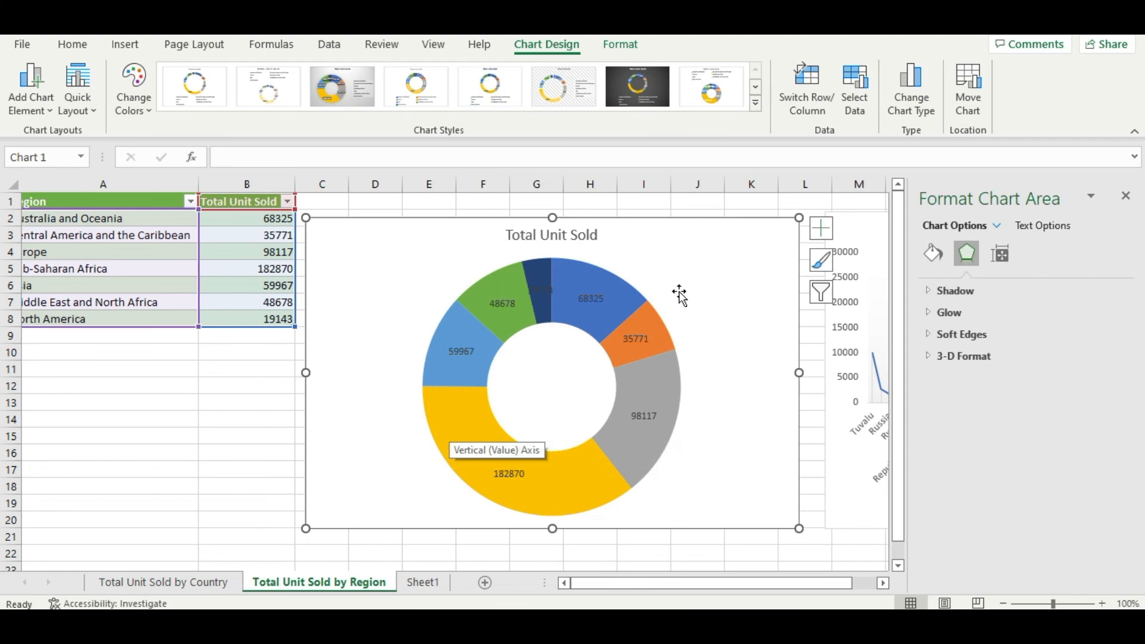
# Step: Close the formatting pane and move the doughnut chart up slightly so it starts in row 1
pyautogui.click(812, 400)
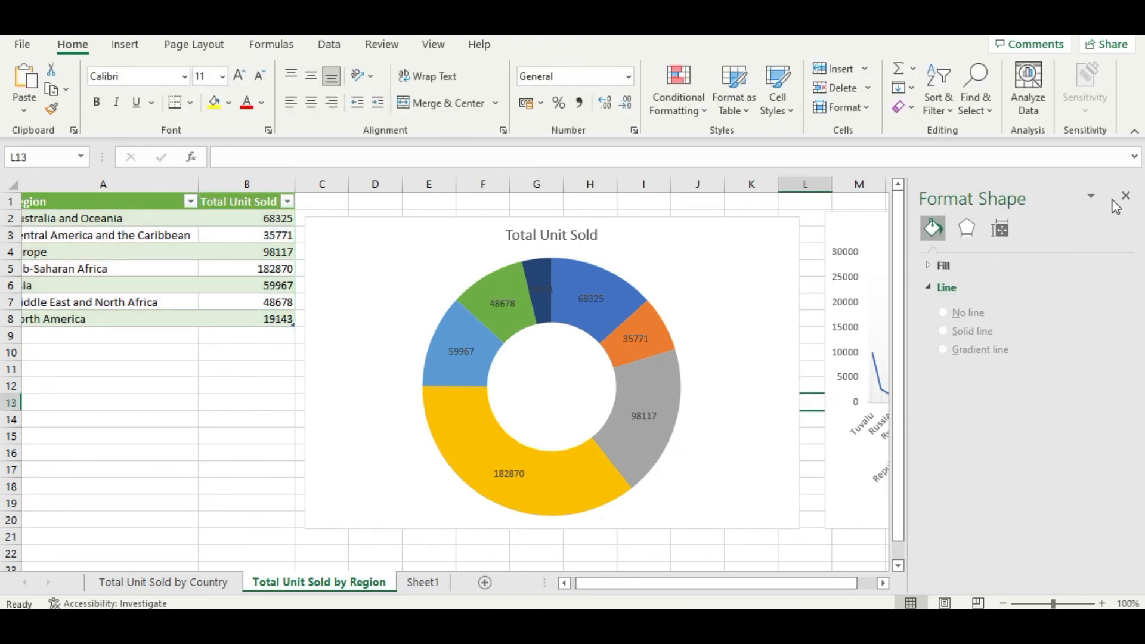
pyautogui.click(1125, 197)
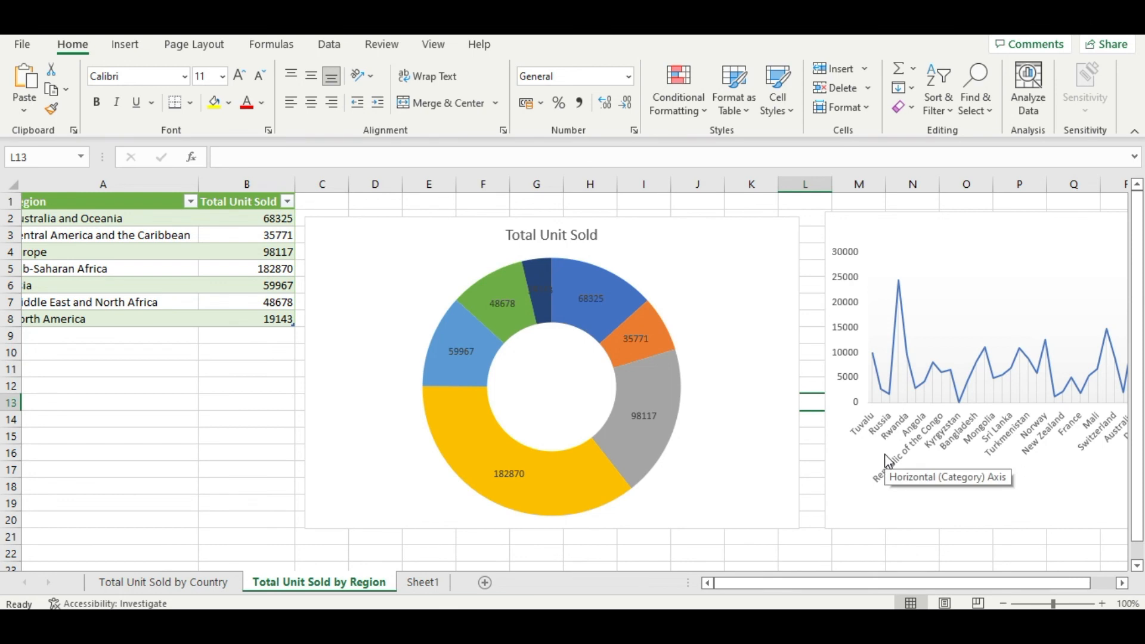
pyautogui.moveTo(725, 240); pyautogui.dragTo(724, 226)
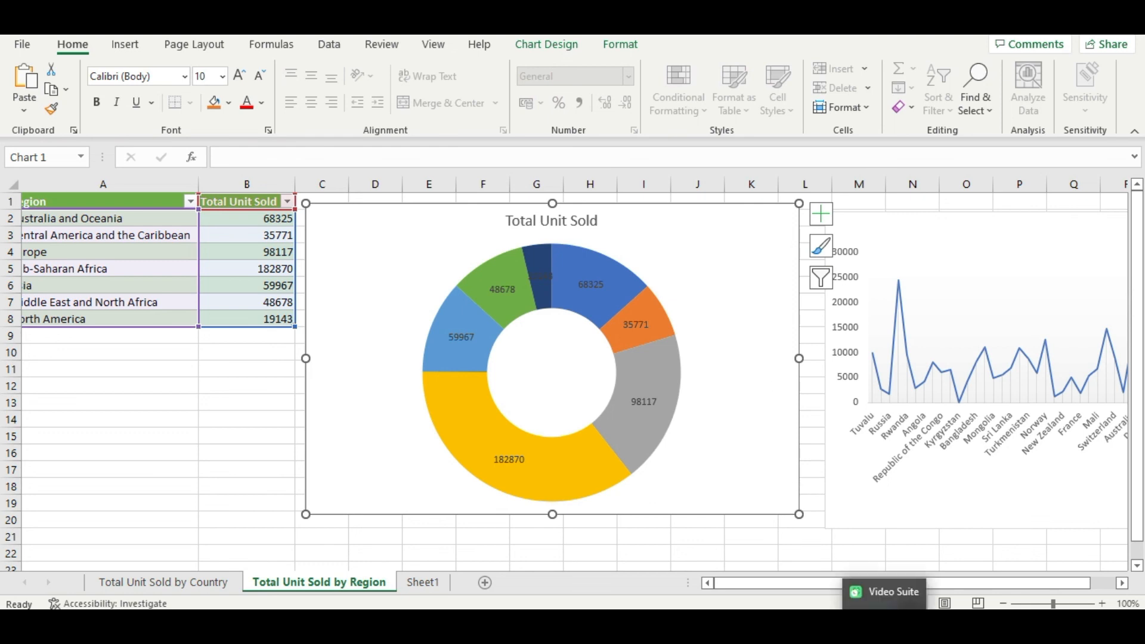
pyautogui.click(1048, 589)
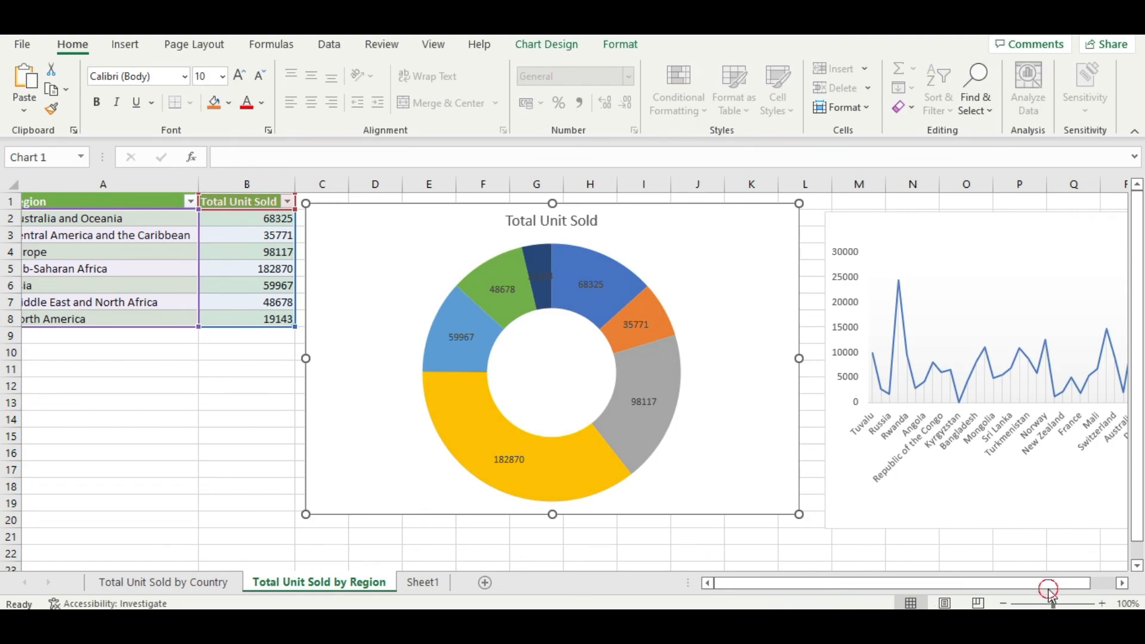